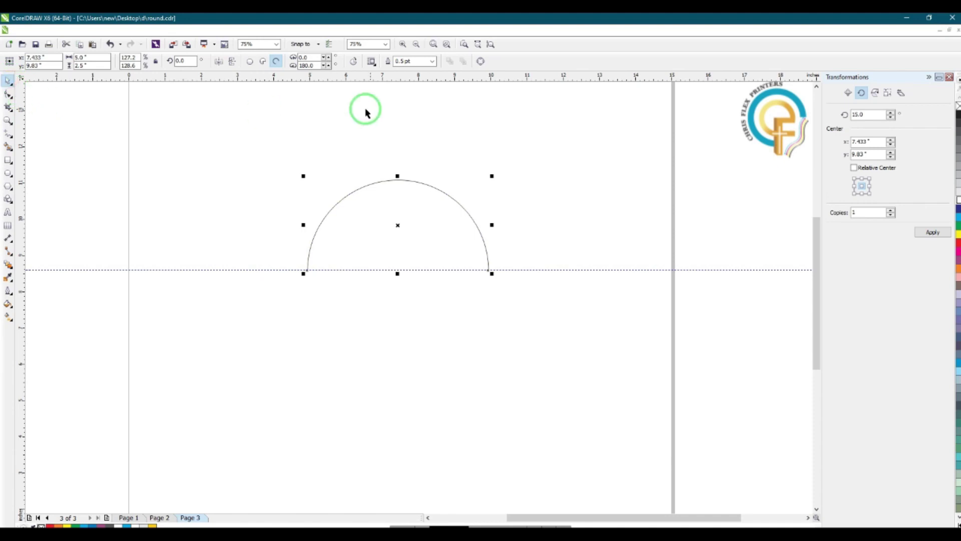
Step: Set the half-circle arc's outline width to 4 points and convert that outline to an object
{"action": "left_click", "coordinate": [10, 291]}
{"action": "left_click", "coordinate": [36, 286]}
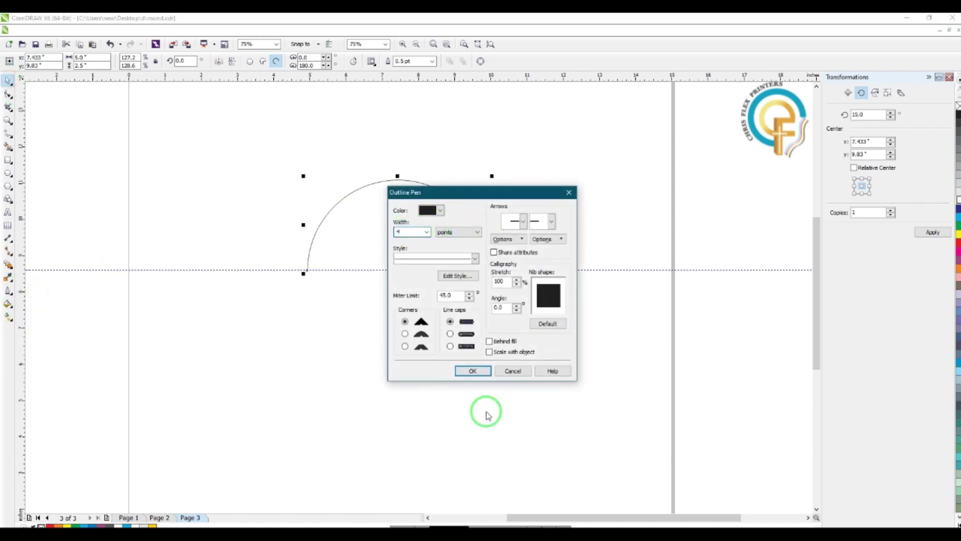
{"action": "left_click", "coordinate": [473, 371]}
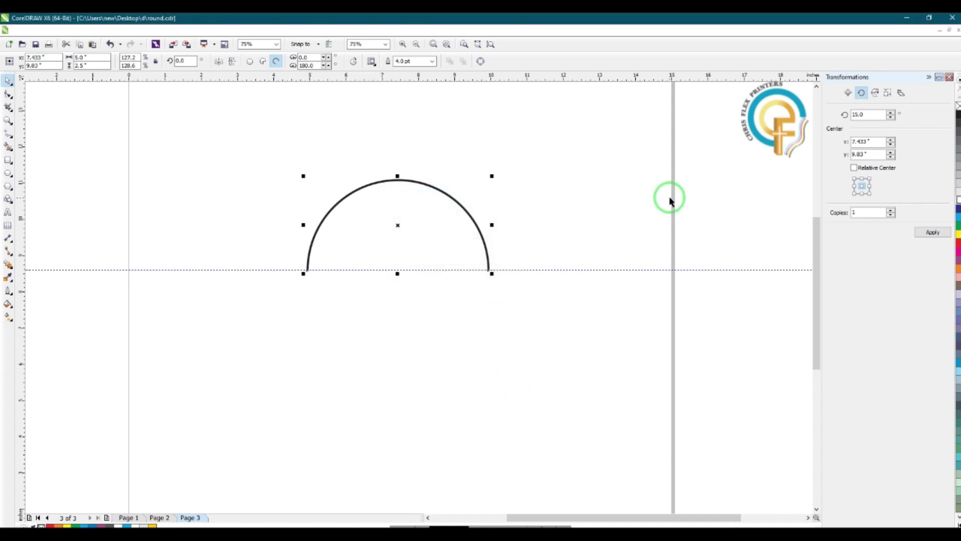
{"action": "left_click", "coordinate": [126, 32]}
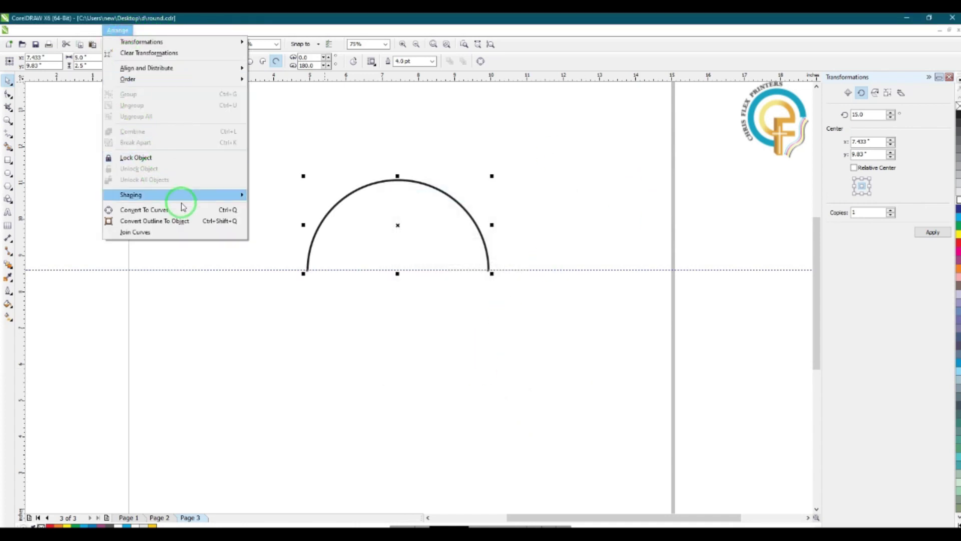
{"action": "left_click", "coordinate": [189, 225]}
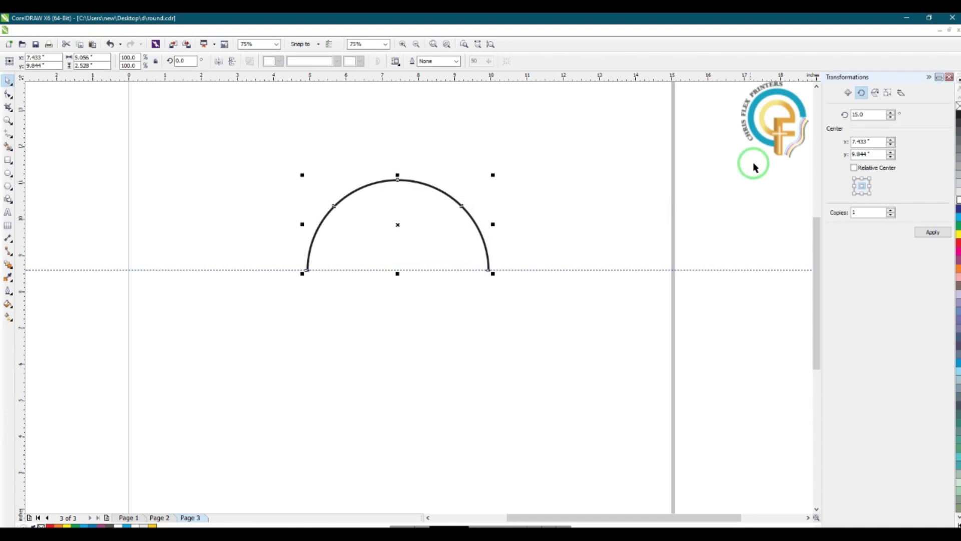
Step: Set up a 15° rotation transformation with one copy, pivoting on the arc's bottom-right corner
{"action": "left_click", "coordinate": [948, 77]}
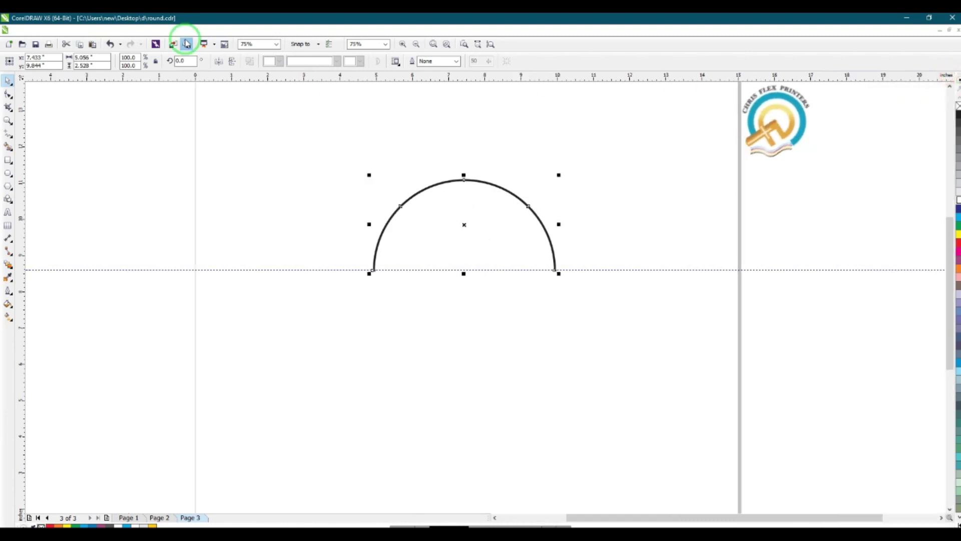
{"action": "left_click", "coordinate": [120, 30]}
{"action": "mouse_move", "coordinate": [145, 42]}
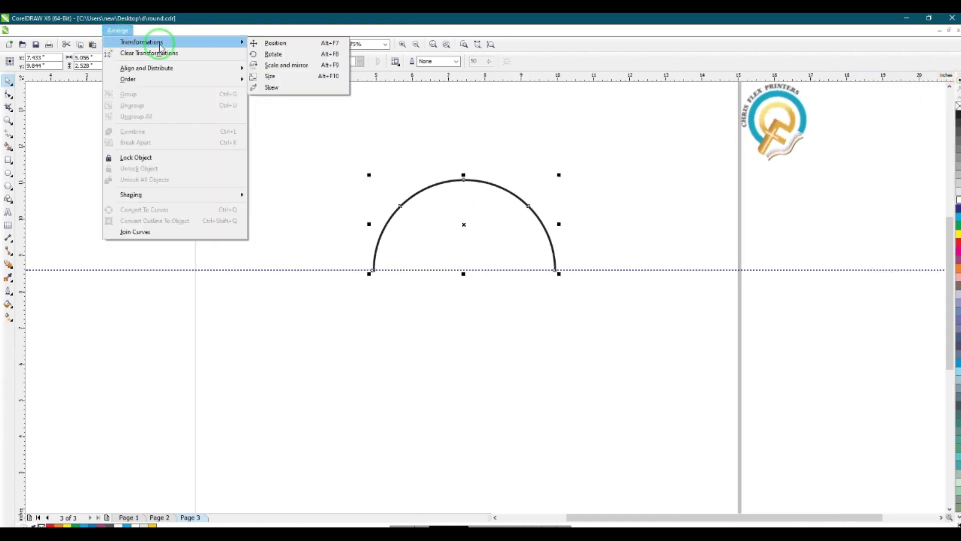
{"action": "left_click", "coordinate": [276, 44]}
{"action": "left_click", "coordinate": [861, 94]}
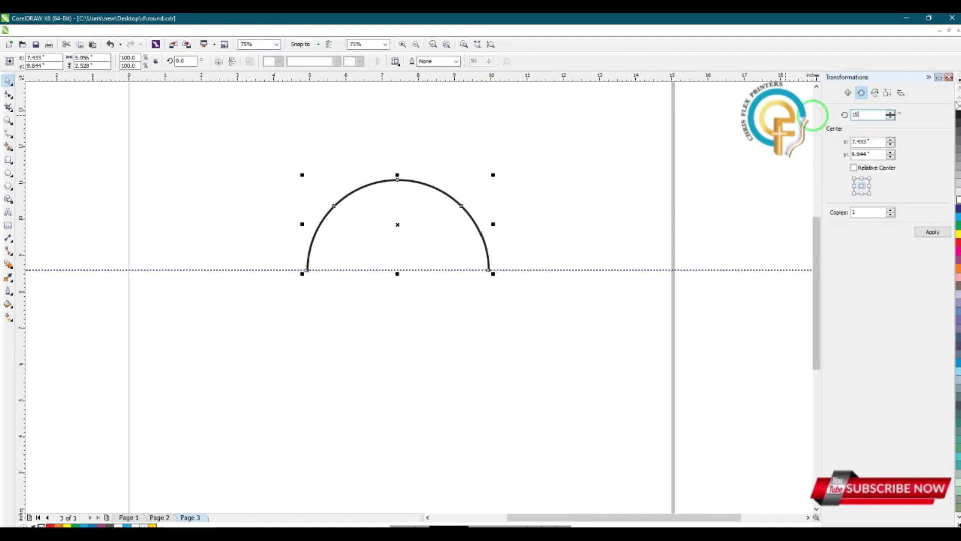
{"action": "left_click", "coordinate": [871, 194]}
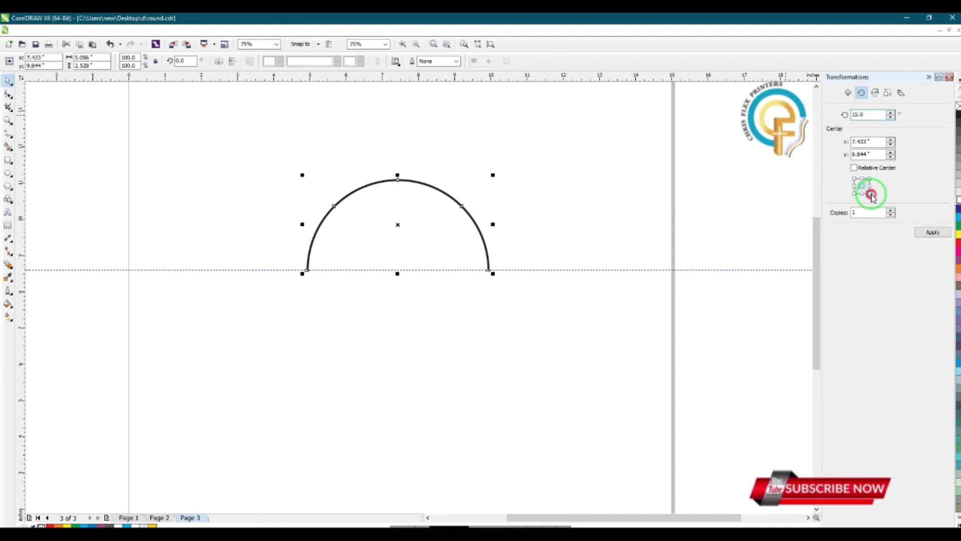
Step: Apply the 15° rotated copy repeatedly until the arcs form a full circular swirl
{"action": "left_click", "coordinate": [934, 232]}
{"action": "left_click", "coordinate": [936, 232]}
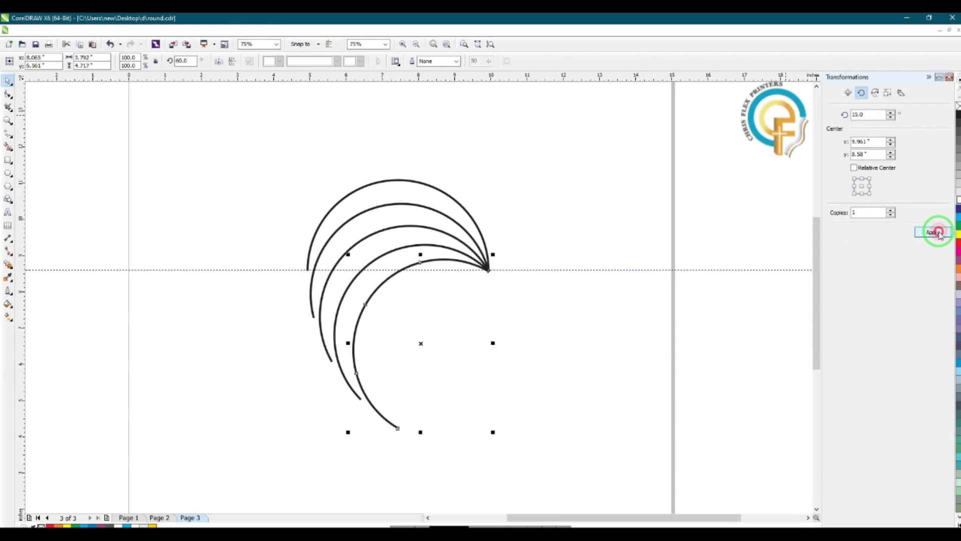
{"action": "left_click", "coordinate": [936, 233]}
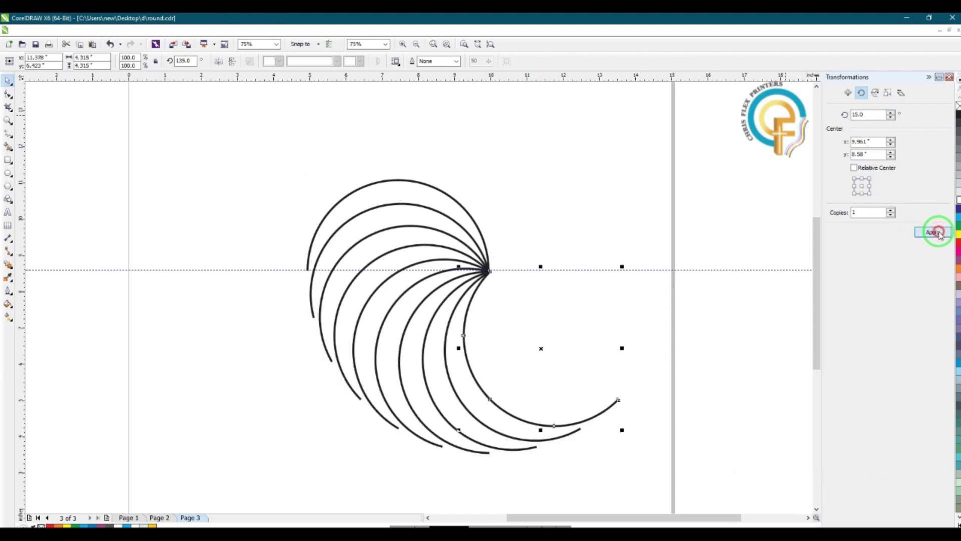
{"action": "left_click", "coordinate": [936, 232]}
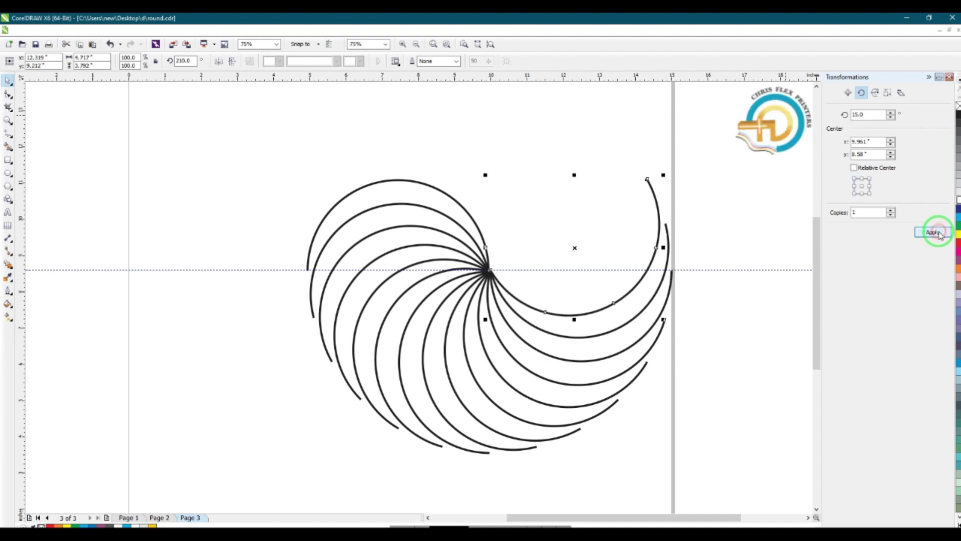
{"action": "left_click", "coordinate": [936, 233]}
{"action": "left_click", "coordinate": [936, 232]}
{"action": "left_click", "coordinate": [936, 232]}
{"action": "left_click", "coordinate": [935, 233]}
{"action": "left_click", "coordinate": [936, 232]}
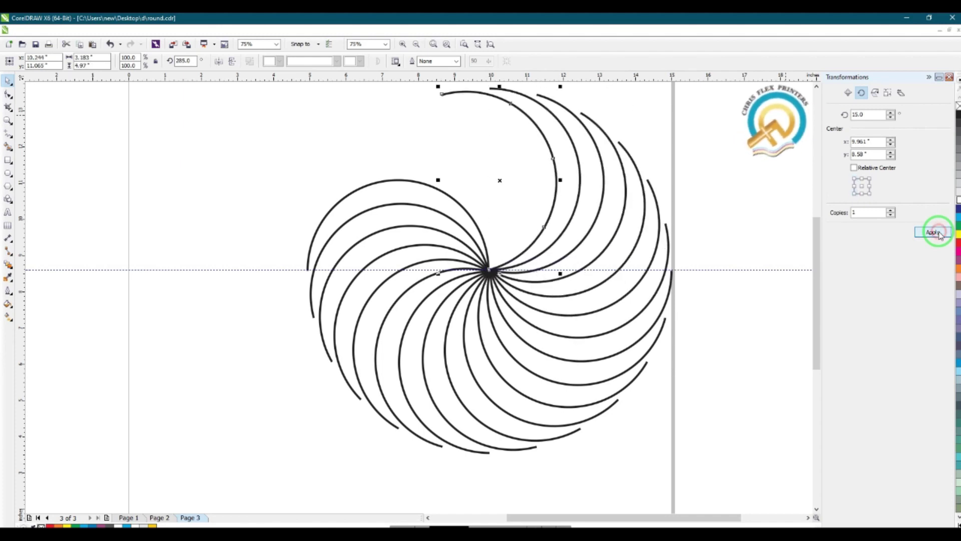
{"action": "left_click", "coordinate": [936, 233]}
{"action": "left_click", "coordinate": [936, 232]}
{"action": "left_click", "coordinate": [936, 233]}
{"action": "left_click", "coordinate": [936, 232]}
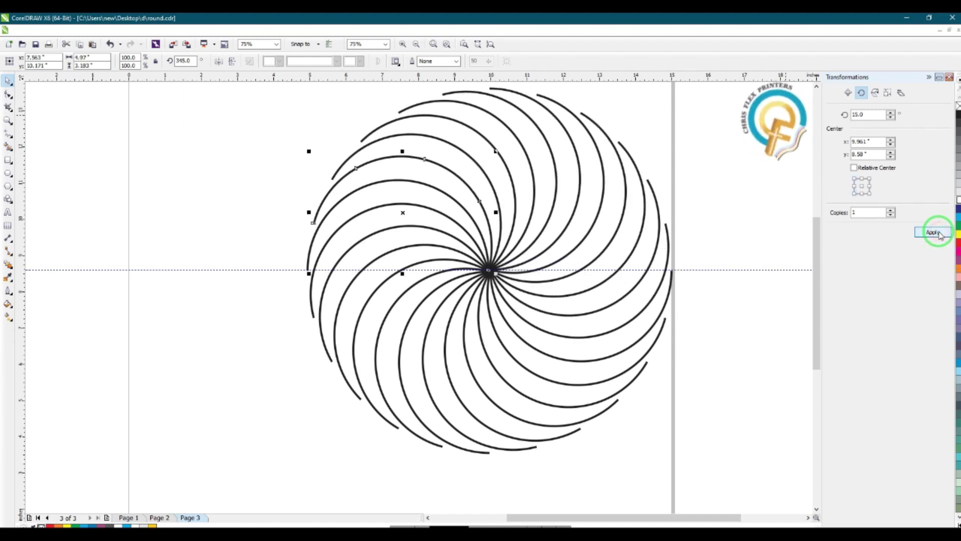
Step: Select all the swirl's arcs, move them near the middle of the page and group them
{"action": "scroll", "coordinate": [288, 258], "scroll_direction": "down", "scroll_amount": 2}
{"action": "left_click", "coordinate": [575, 152]}
{"action": "left_click_drag", "start_coordinate": [575, 153], "coordinate": [207, 411]}
{"action": "left_click_drag", "start_coordinate": [389, 264], "coordinate": [334, 270]}
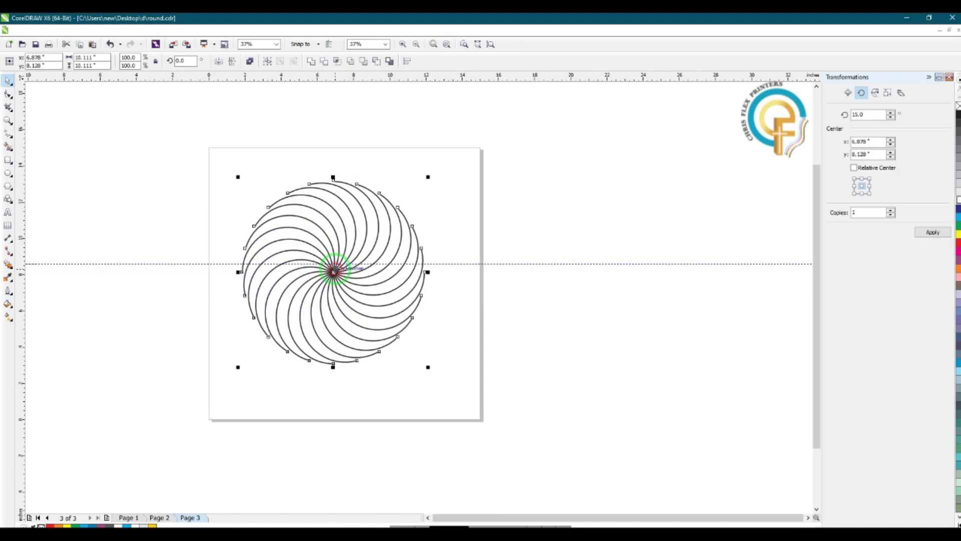
{"action": "left_click", "coordinate": [114, 29]}
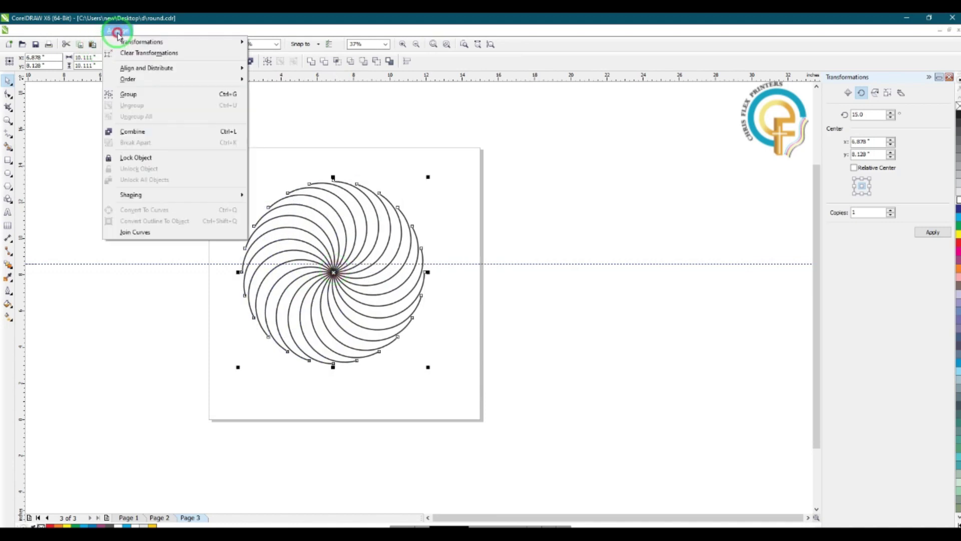
{"action": "left_click", "coordinate": [156, 93]}
{"action": "left_click", "coordinate": [579, 204]}
Step: Delete the horizontal guideline crossing the page
{"action": "right_click", "coordinate": [582, 263]}
{"action": "left_click", "coordinate": [554, 264]}
{"action": "right_click", "coordinate": [554, 264]}
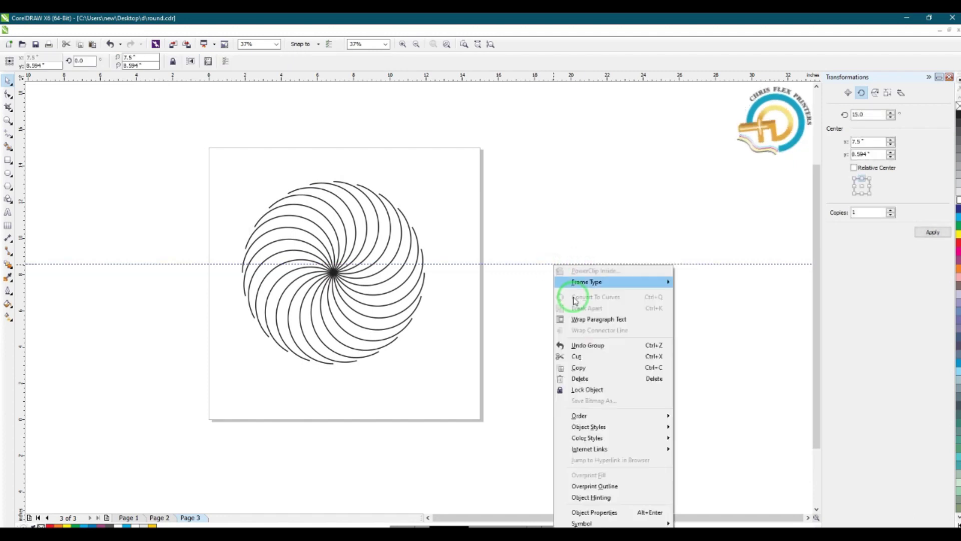
{"action": "left_click", "coordinate": [600, 376]}
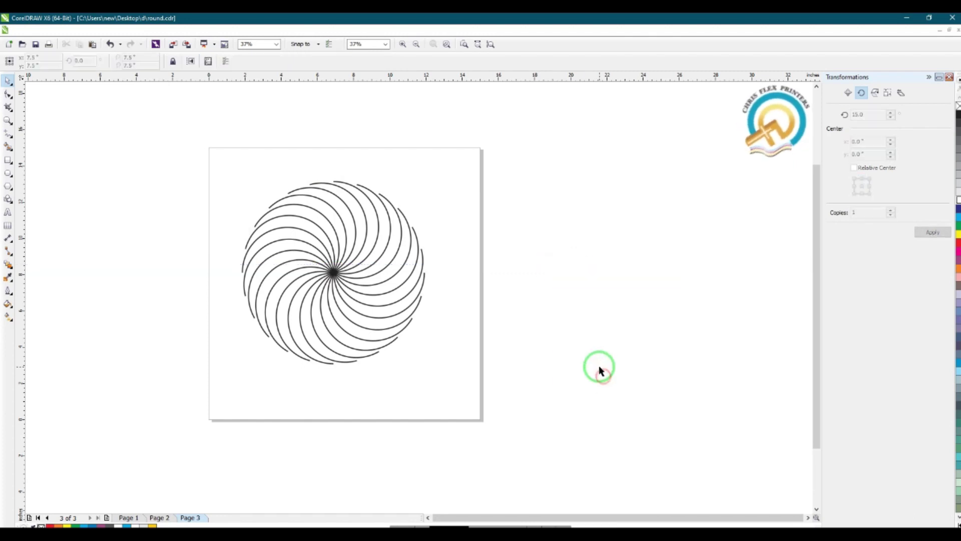
Step: Scale the swirl group to 50% and place it in the page's upper-left area
{"action": "left_click", "coordinate": [355, 270]}
{"action": "left_click_drag", "start_coordinate": [428, 369], "coordinate": [403, 280]}
{"action": "left_click_drag", "start_coordinate": [283, 226], "coordinate": [277, 216]}
{"action": "scroll", "coordinate": [282, 210], "scroll_direction": "up", "scroll_amount": 3}
{"action": "scroll", "coordinate": [344, 233], "scroll_direction": "down", "scroll_amount": 1}
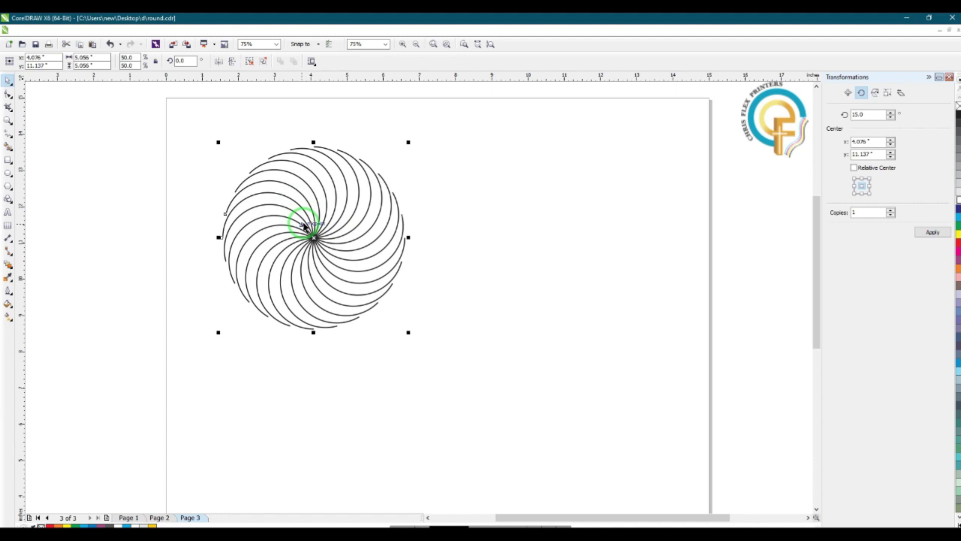
Step: Mirror the swirl horizontally over its copy to form a rosette, and shrink both to about 4.8 inches wide
{"action": "left_click", "coordinate": [219, 62]}
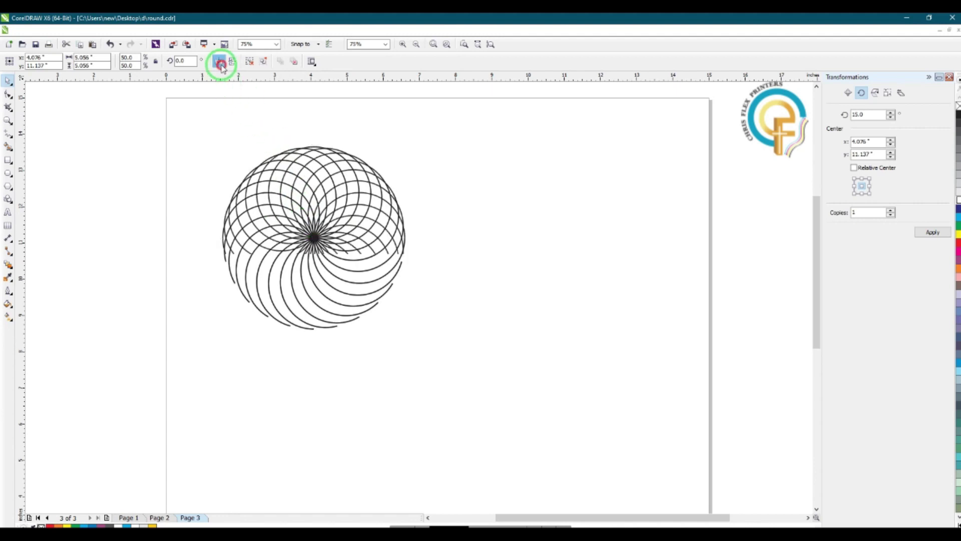
{"action": "left_click", "coordinate": [451, 159]}
{"action": "left_click_drag", "start_coordinate": [314, 263], "coordinate": [475, 411]}
{"action": "left_click_drag", "start_coordinate": [409, 332], "coordinate": [400, 324]}
{"action": "left_click", "coordinate": [446, 265]}
Step: Select both overlapping swirls and group them into one rosette
{"action": "left_click_drag", "start_coordinate": [125, 122], "coordinate": [449, 358]}
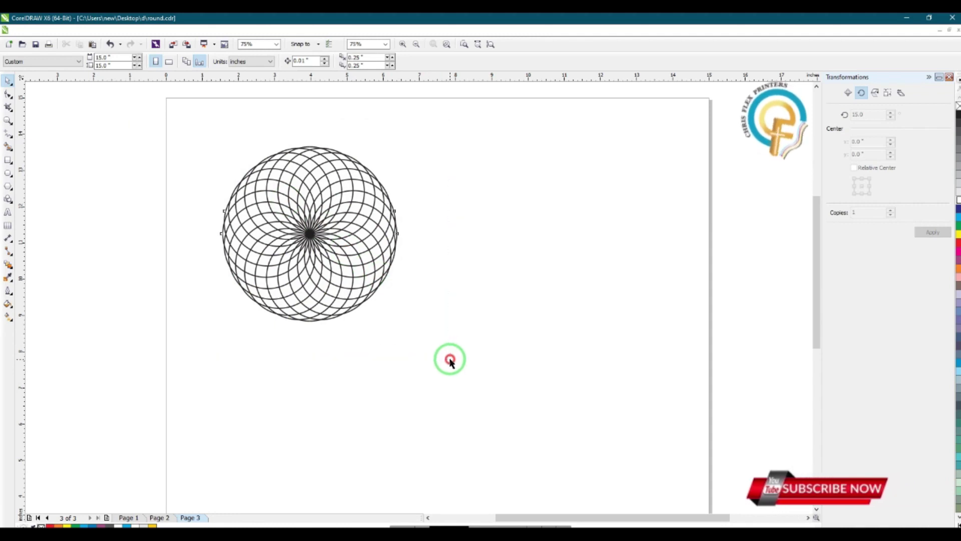
{"action": "left_click", "coordinate": [125, 31]}
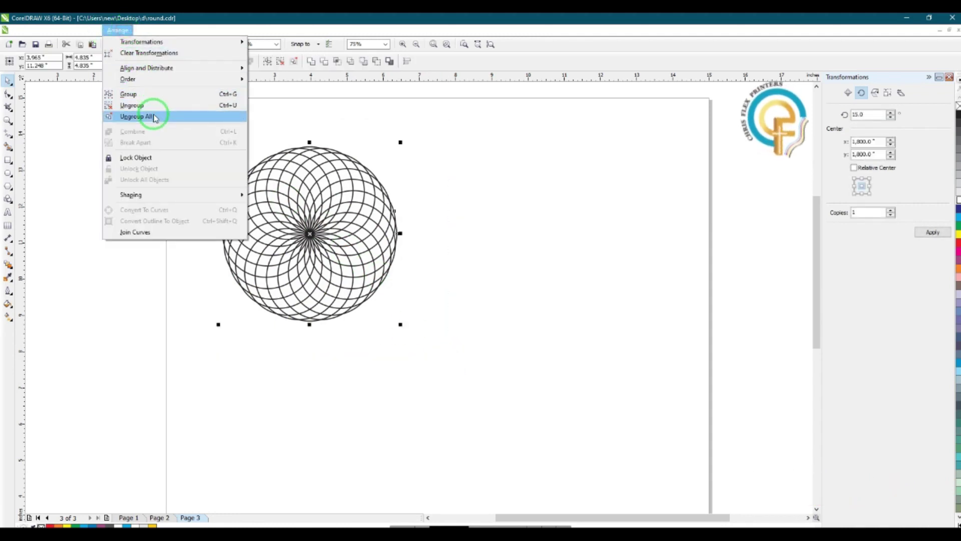
{"action": "left_click", "coordinate": [152, 95]}
Step: Shrink the rosette to about 1.6 inches wide and move it to the page's upper-left corner
{"action": "left_click_drag", "start_coordinate": [402, 324], "coordinate": [300, 223]}
{"action": "left_click_drag", "start_coordinate": [260, 189], "coordinate": [269, 213]}
{"action": "left_click", "coordinate": [303, 188]}
{"action": "left_click", "coordinate": [8, 161]}
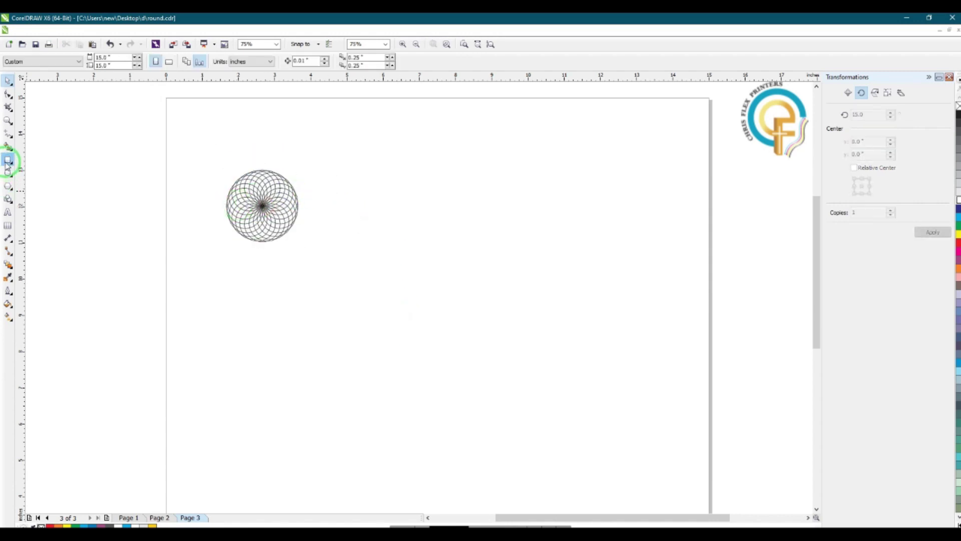
{"action": "left_click", "coordinate": [8, 173]}
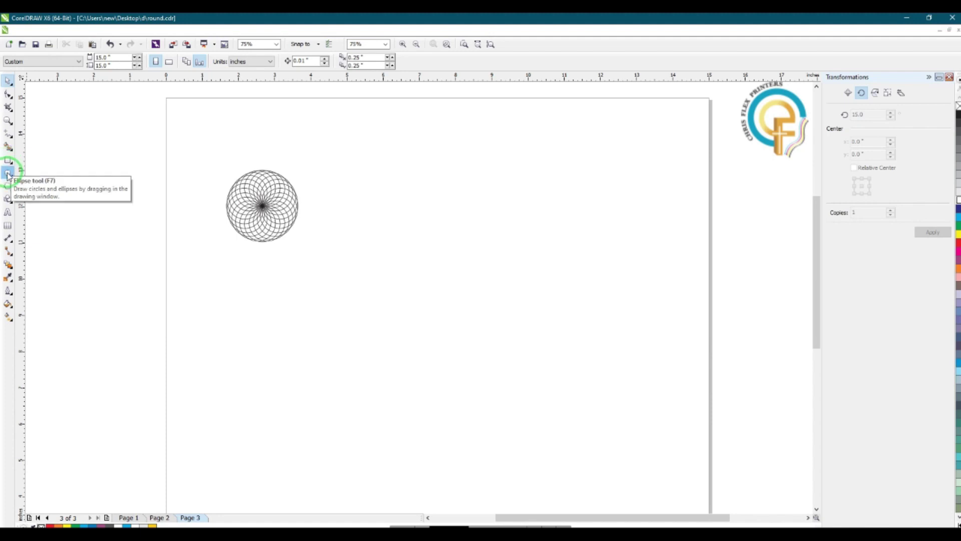
{"action": "left_click", "coordinate": [300, 205]}
{"action": "left_click_drag", "start_coordinate": [301, 205], "coordinate": [271, 189]}
Step: Copy the rosette horizontally to about X 10.9 inches and blend the two rosettes with 20 steps
{"action": "left_click_drag", "start_coordinate": [244, 159], "coordinate": [568, 159]}
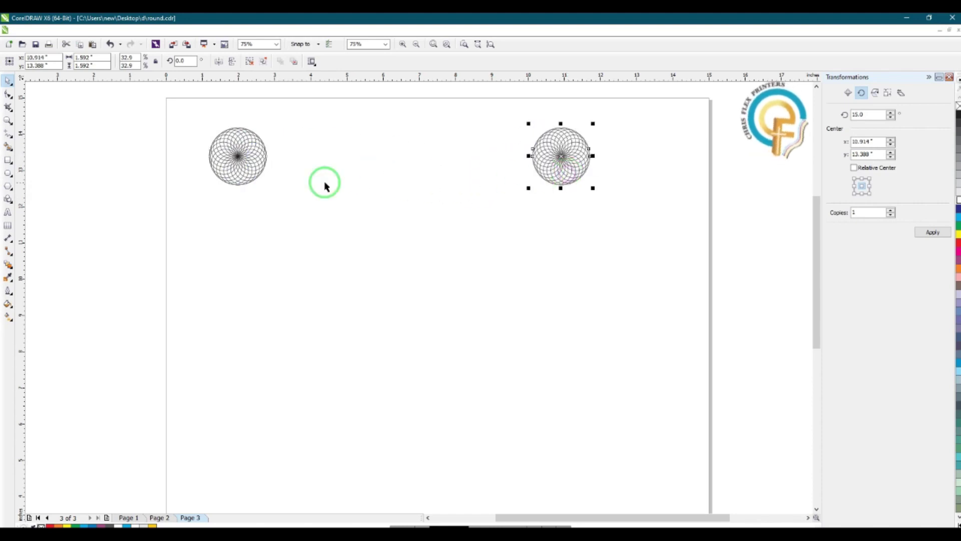
{"action": "left_click", "coordinate": [7, 264]}
{"action": "left_click", "coordinate": [58, 260]}
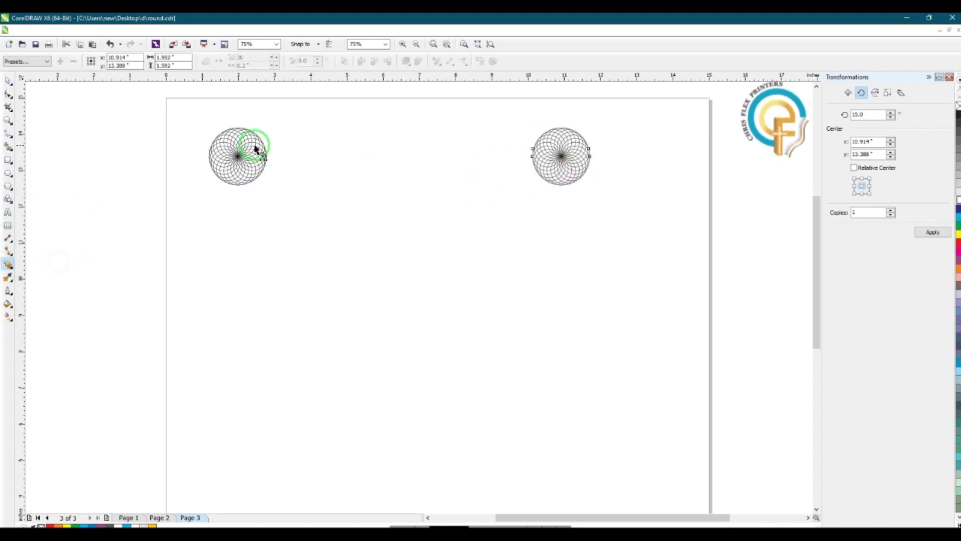
{"action": "left_click_drag", "start_coordinate": [517, 170], "coordinate": [559, 158]}
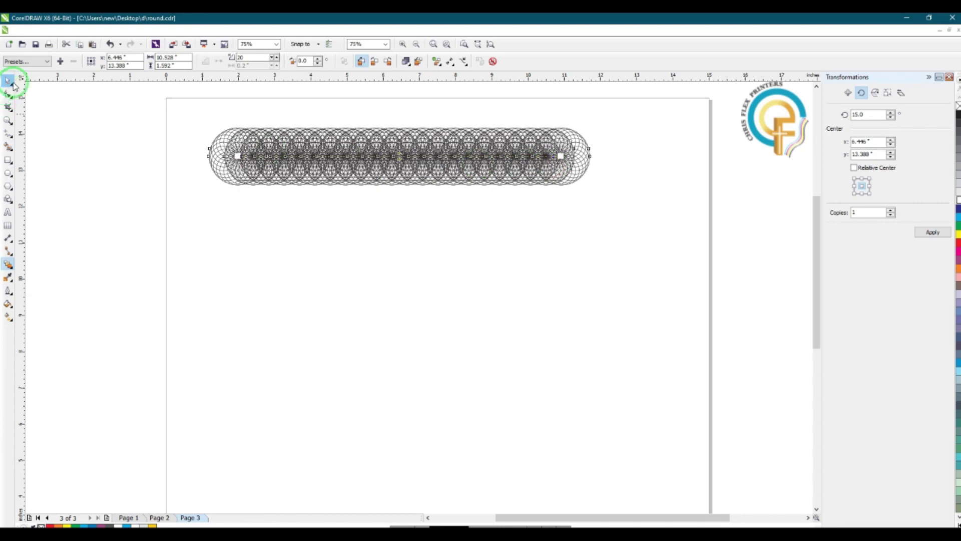
{"action": "left_click", "coordinate": [383, 226]}
Step: Paste the copied purple background image and position it on the page below the rosette blend
{"action": "scroll", "coordinate": [190, 160], "scroll_direction": "down", "scroll_amount": 2}
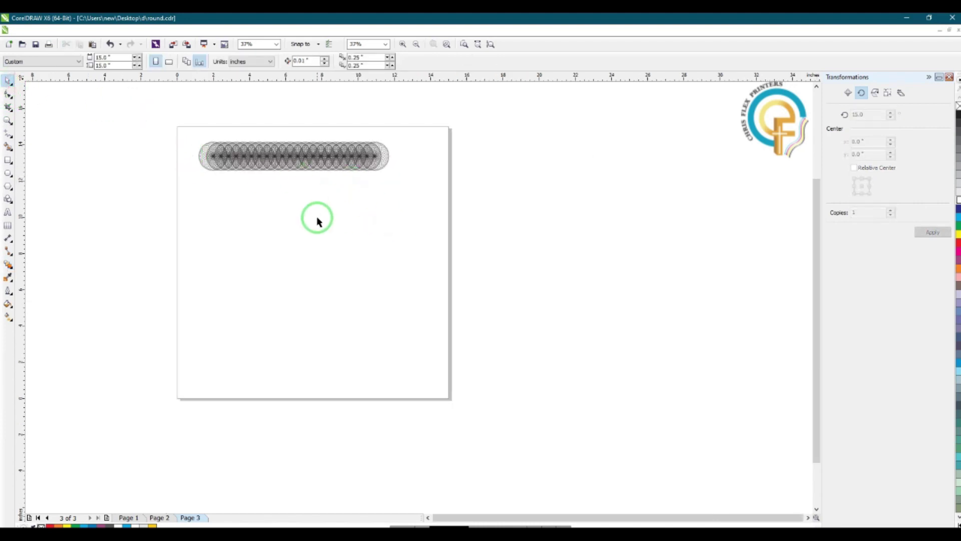
{"action": "left_click", "coordinate": [42, 33]}
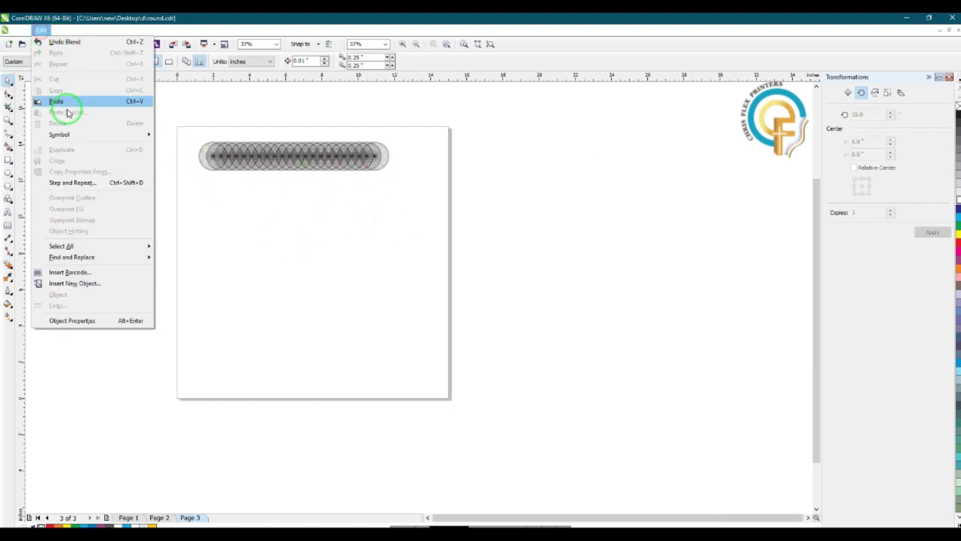
{"action": "left_click", "coordinate": [66, 98]}
{"action": "left_click_drag", "start_coordinate": [333, 283], "coordinate": [337, 303]}
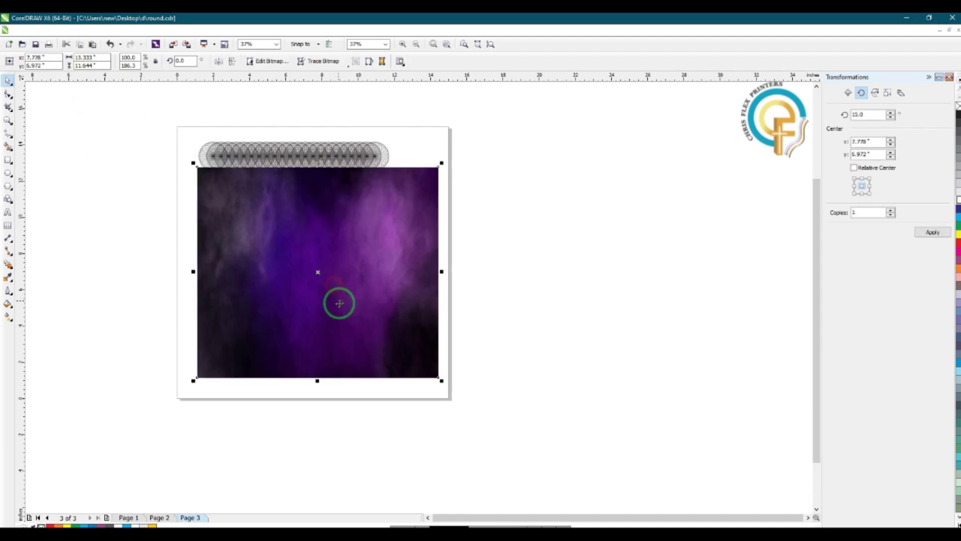
{"action": "scroll", "coordinate": [337, 302], "scroll_direction": "up", "scroll_amount": 1}
{"action": "scroll", "coordinate": [223, 251], "scroll_direction": "down", "scroll_amount": 1}
Step: Draw an 8 by 8 inch circle over the image and move it near the page centre
{"action": "left_click", "coordinate": [23, 169]}
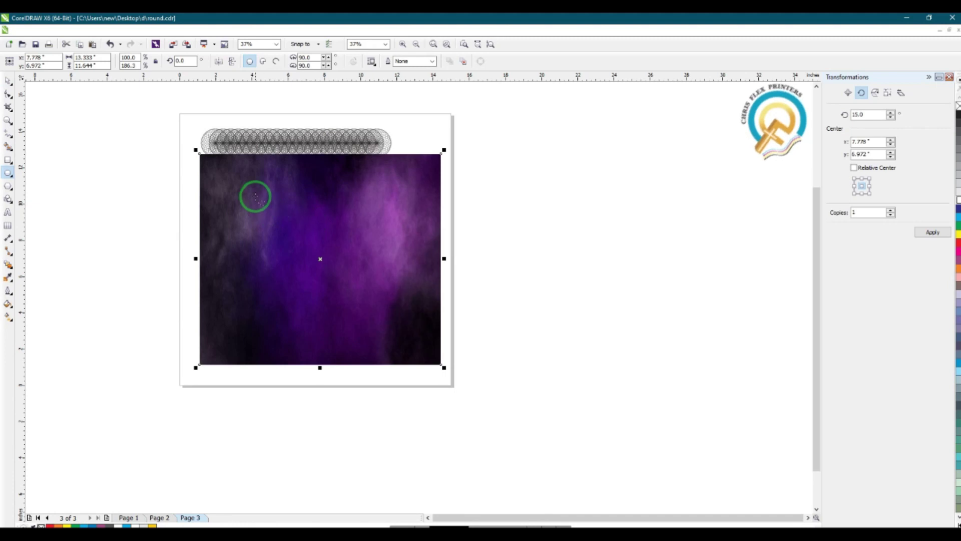
{"action": "left_click_drag", "start_coordinate": [237, 184], "coordinate": [419, 358]}
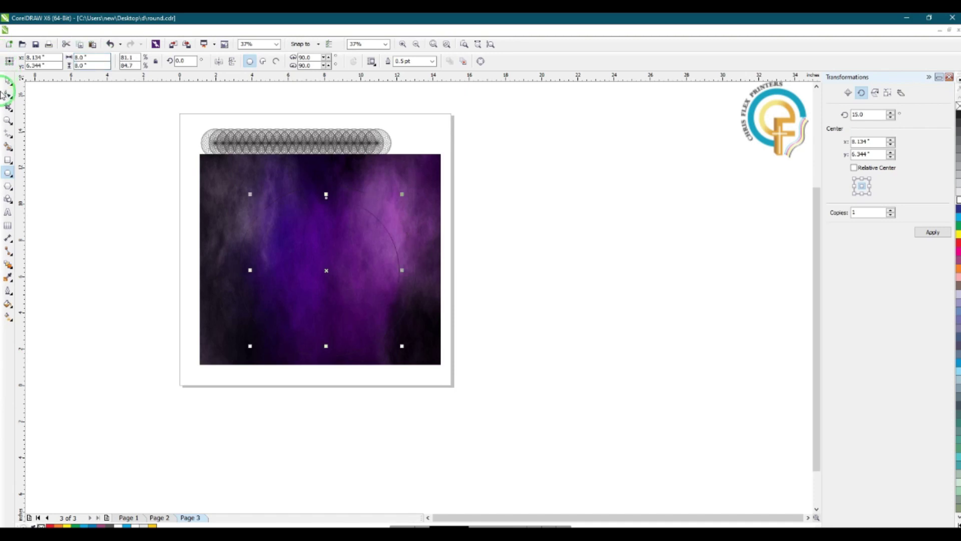
{"action": "key", "text": "space"}
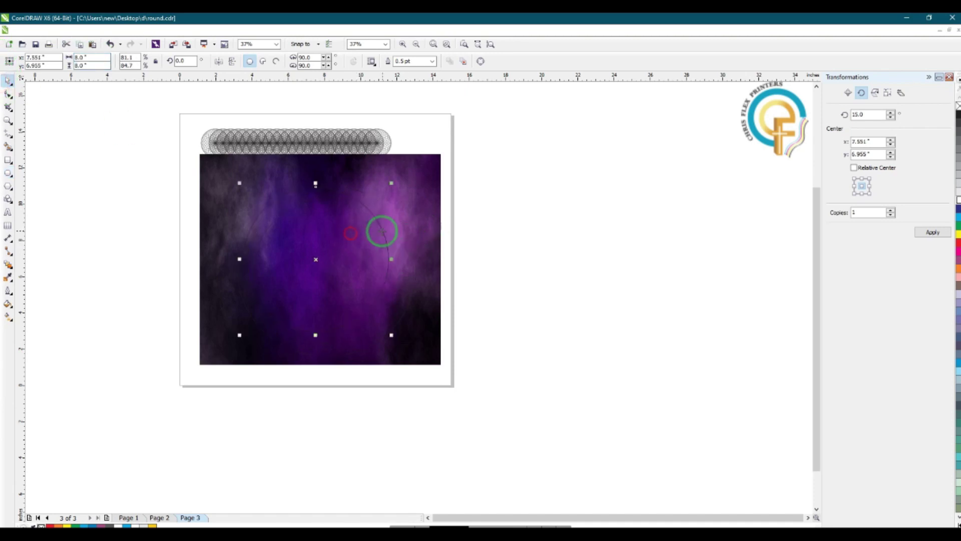
Step: Move the purple background image off the page to the empty area on its right side
{"action": "left_click", "coordinate": [408, 226]}
{"action": "scroll", "coordinate": [407, 225], "scroll_direction": "down", "scroll_amount": 2}
{"action": "left_click_drag", "start_coordinate": [429, 220], "coordinate": [604, 226]}
{"action": "scroll", "coordinate": [376, 219], "scroll_direction": "up", "scroll_amount": 2}
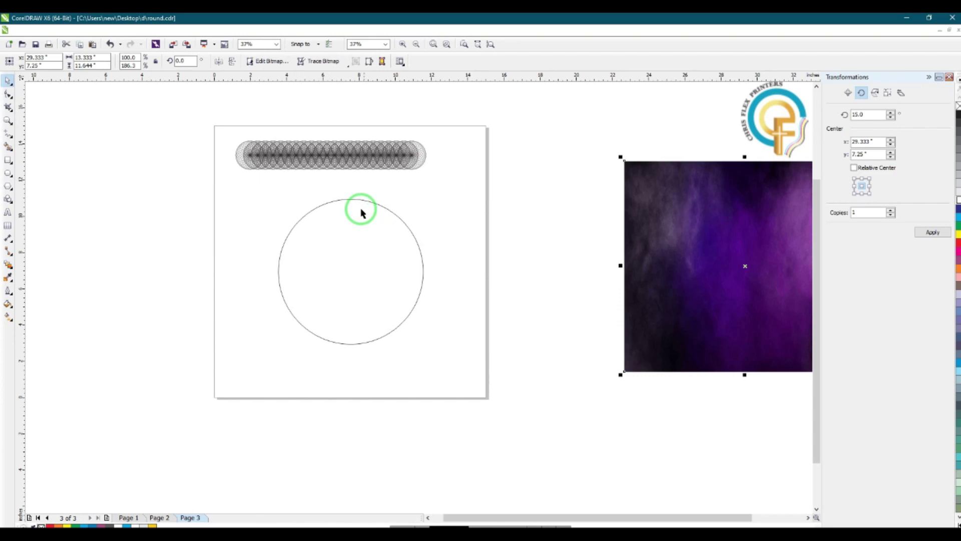
Step: Fit the rosette blend onto the 8-inch circle as its new path
{"action": "left_click", "coordinate": [319, 164]}
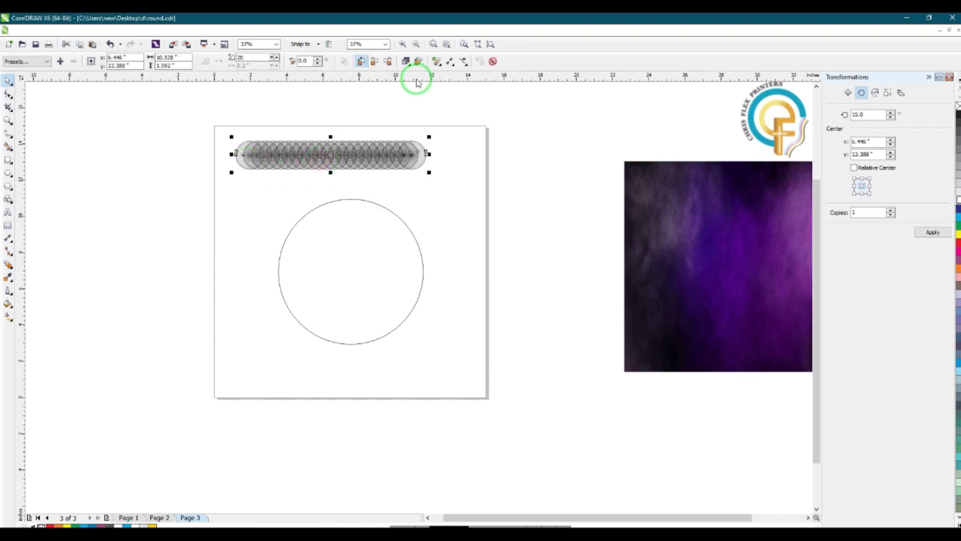
{"action": "left_click", "coordinate": [464, 61]}
{"action": "left_click", "coordinate": [484, 83]}
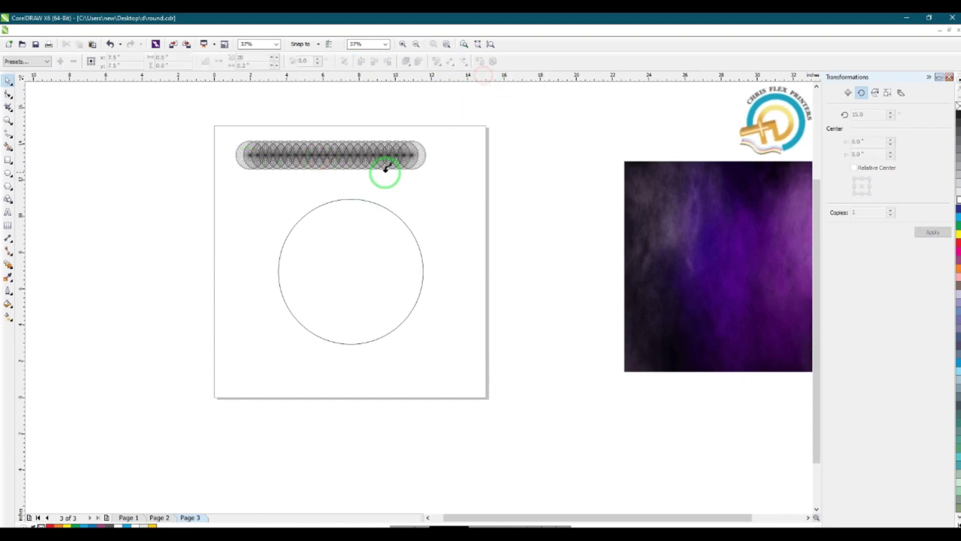
{"action": "left_click", "coordinate": [371, 200]}
Step: Move both end rosettes of the blend along the circle until they nearly meet at its top
{"action": "scroll", "coordinate": [365, 204], "scroll_direction": "up", "scroll_amount": 2}
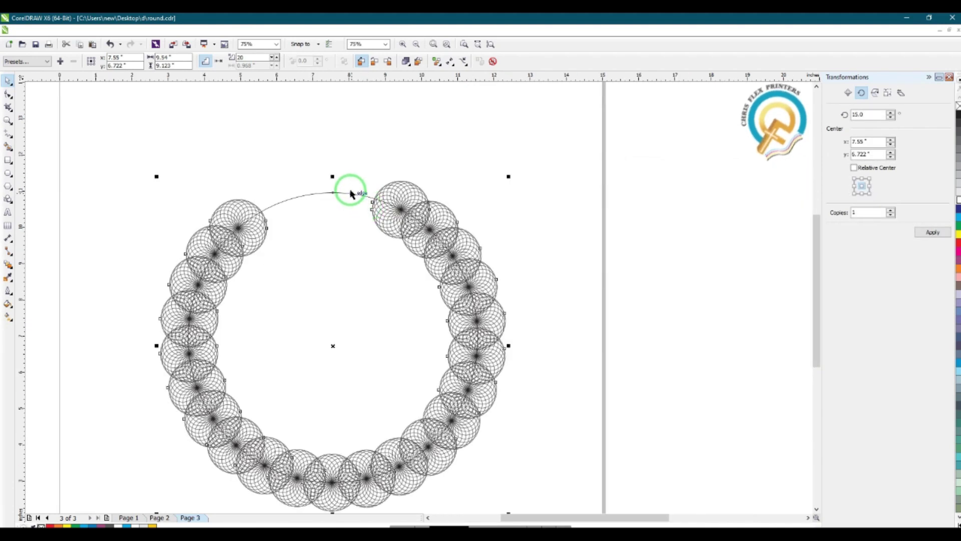
{"action": "left_click", "coordinate": [299, 160]}
{"action": "left_click", "coordinate": [250, 214]}
{"action": "left_click_drag", "start_coordinate": [250, 214], "coordinate": [309, 182]}
{"action": "scroll", "coordinate": [385, 208], "scroll_direction": "up", "scroll_amount": 2}
{"action": "left_click_drag", "start_coordinate": [408, 208], "coordinate": [334, 183]}
{"action": "left_click", "coordinate": [329, 122]}
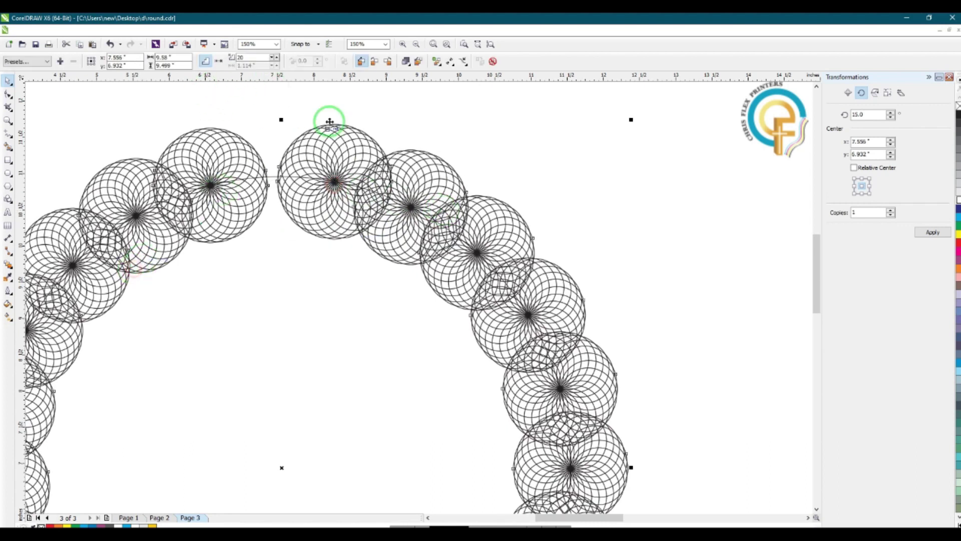
Step: Set the blend to 15 steps and shift the top-left end rosette along the circle right beside the other end
{"action": "left_click", "coordinate": [276, 58]}
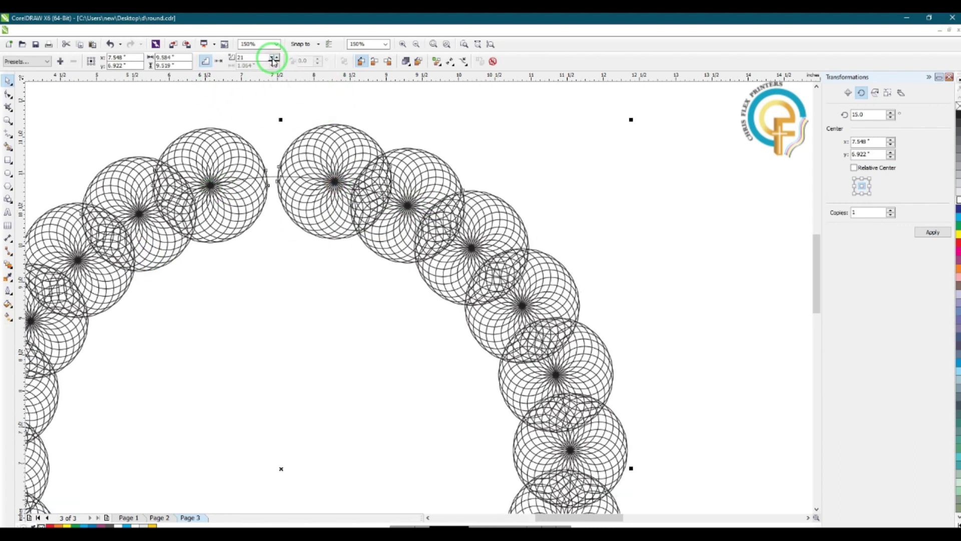
{"action": "left_click", "coordinate": [274, 63]}
{"action": "left_click", "coordinate": [273, 60]}
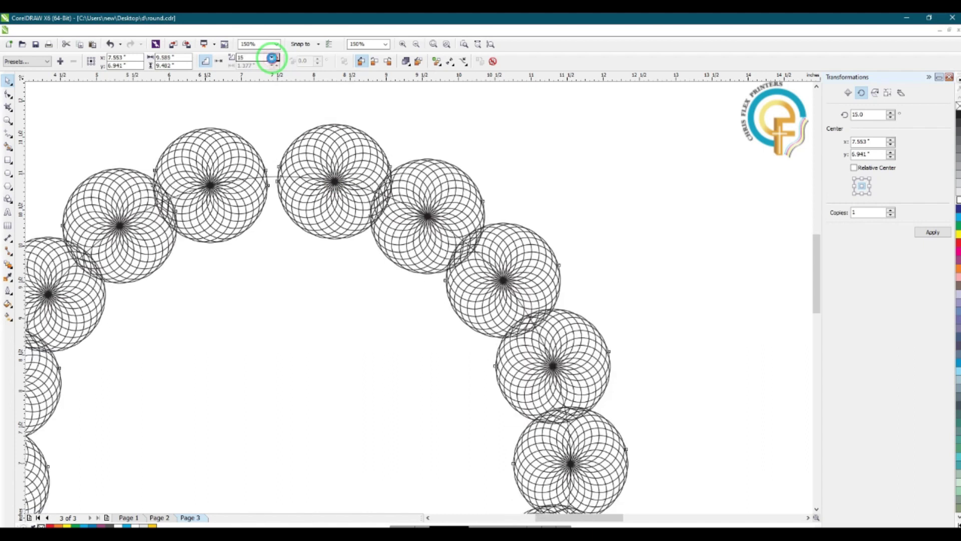
{"action": "left_click", "coordinate": [225, 170]}
{"action": "left_click_drag", "start_coordinate": [225, 170], "coordinate": [214, 189]}
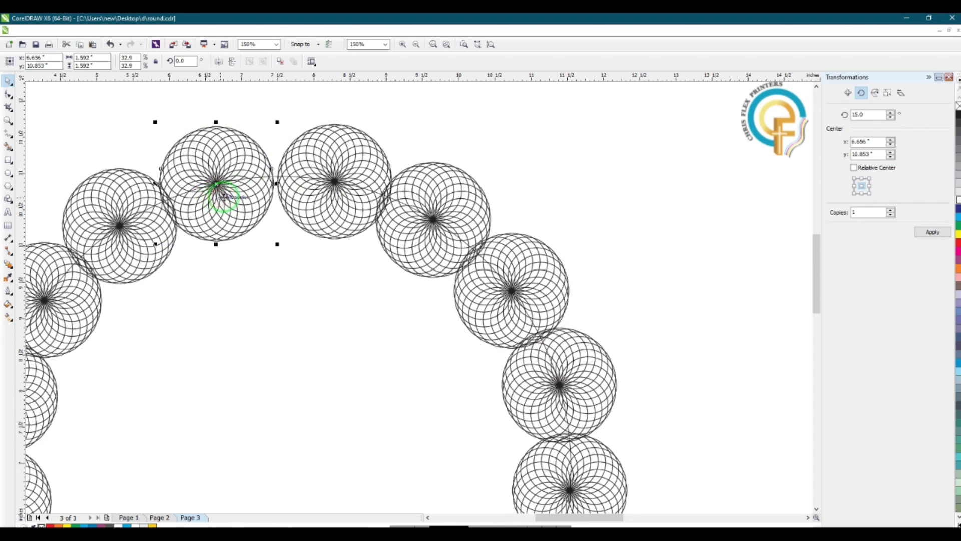
Step: Reduce the rosette blend on the circle to 12 steps
{"action": "scroll", "coordinate": [253, 168], "scroll_direction": "down", "scroll_amount": 2}
{"action": "left_click", "coordinate": [195, 196]}
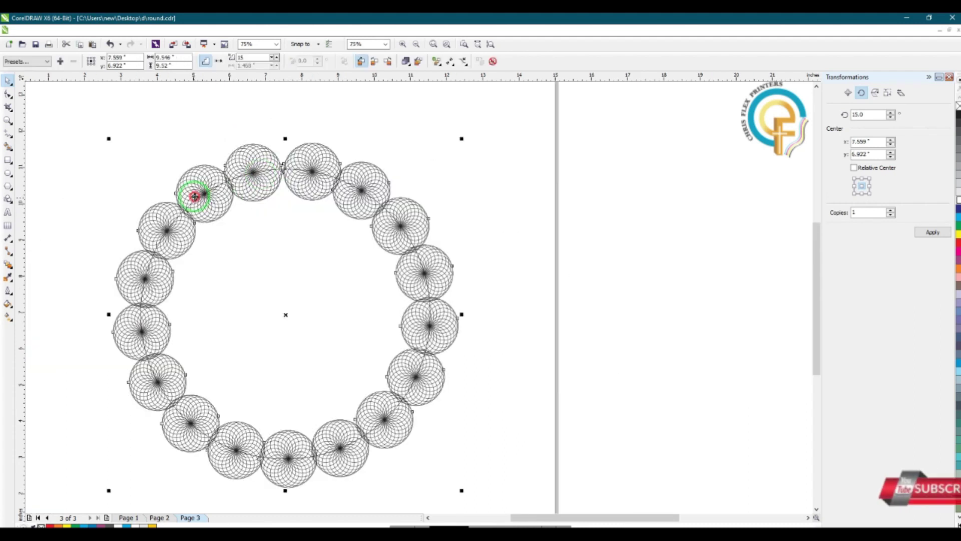
{"action": "left_click", "coordinate": [273, 59]}
{"action": "left_click", "coordinate": [273, 59]}
{"action": "left_click", "coordinate": [273, 59]}
{"action": "left_click", "coordinate": [273, 59]}
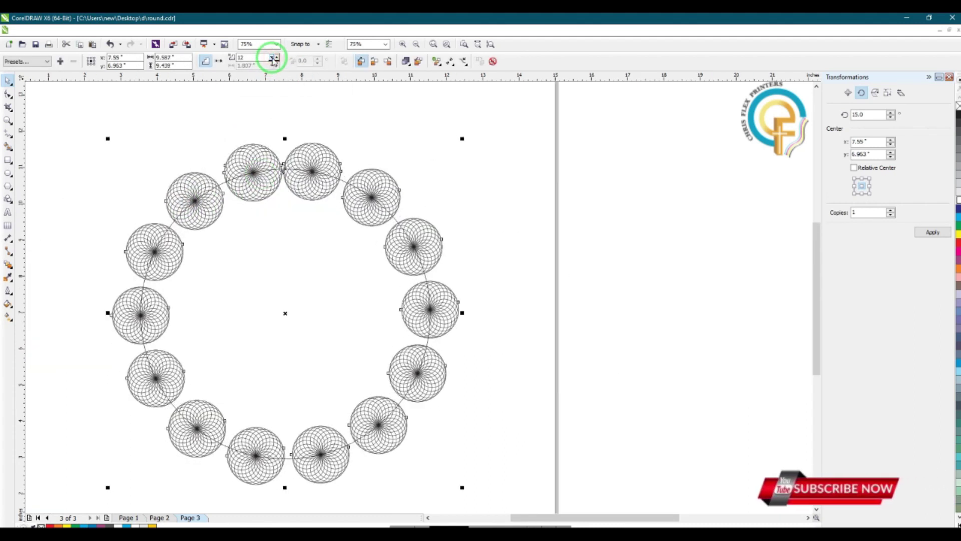
Step: Move the top-right end rosette along the circle to about X 8.49 inches to even out the spacing
{"action": "left_click", "coordinate": [390, 146]}
{"action": "scroll", "coordinate": [345, 160], "scroll_direction": "up", "scroll_amount": 3}
{"action": "left_click", "coordinate": [226, 182]}
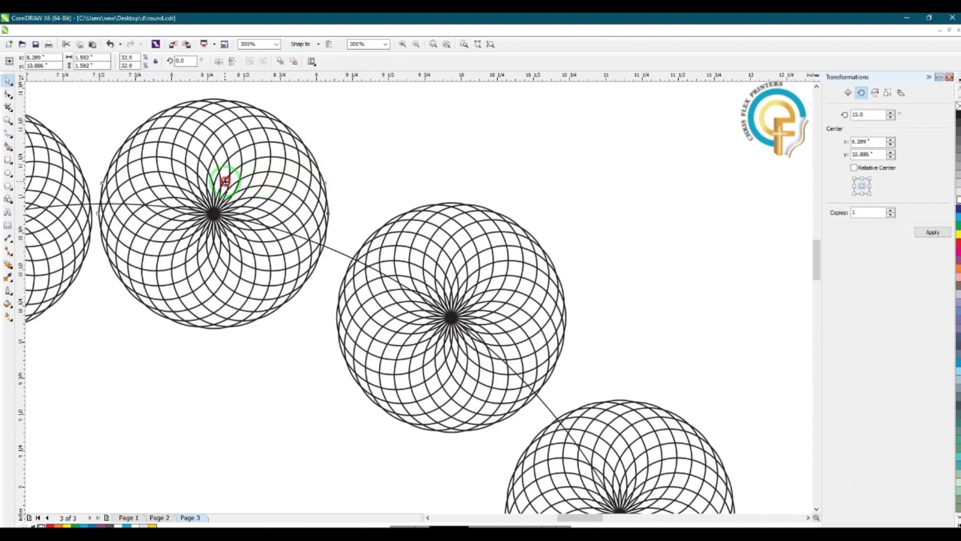
{"action": "scroll", "coordinate": [281, 188], "scroll_direction": "down", "scroll_amount": 4}
{"action": "scroll", "coordinate": [301, 189], "scroll_direction": "up", "scroll_amount": 3}
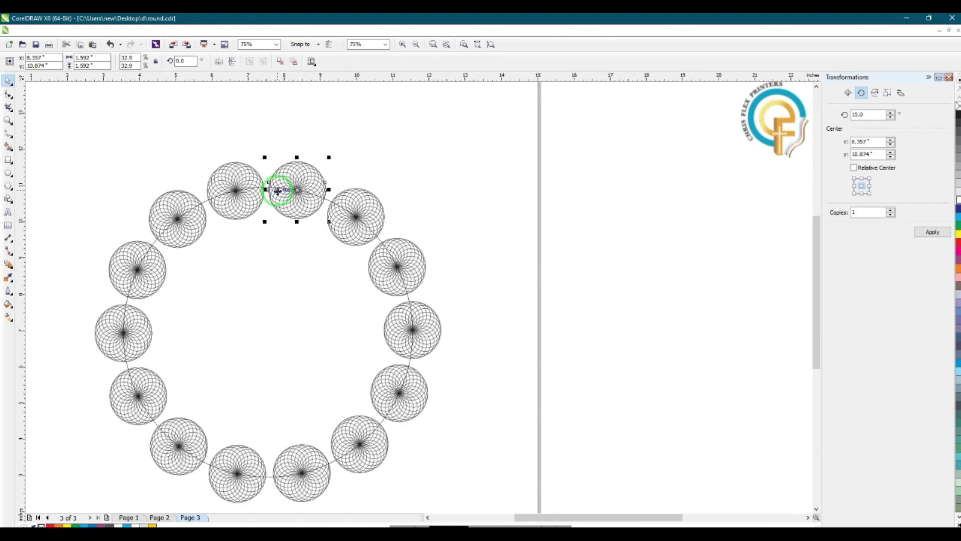
{"action": "scroll", "coordinate": [326, 183], "scroll_direction": "down", "scroll_amount": 1}
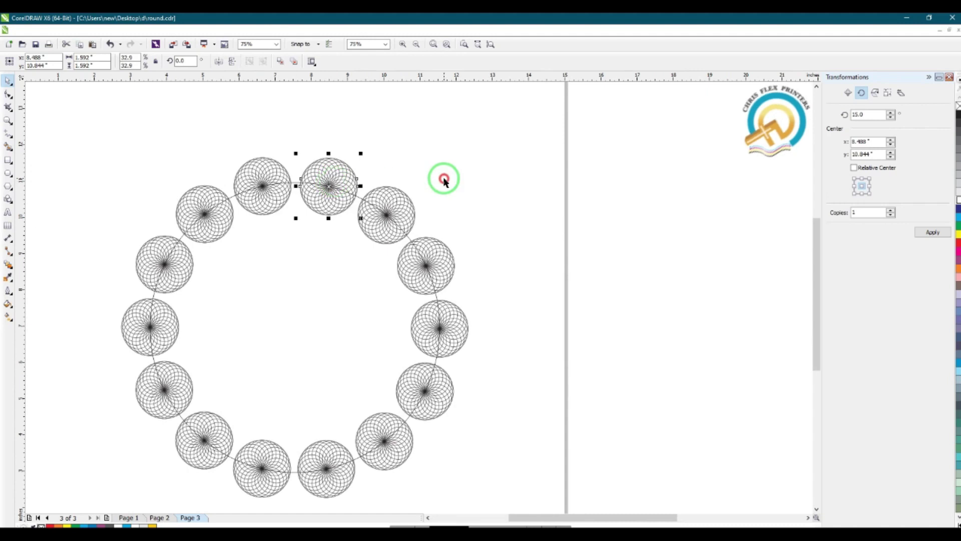
Step: Break the rosette blend apart from its circular path
{"action": "left_click", "coordinate": [443, 178]}
{"action": "scroll", "coordinate": [328, 173], "scroll_direction": "down", "scroll_amount": 1}
{"action": "scroll", "coordinate": [325, 215], "scroll_direction": "up", "scroll_amount": 1}
{"action": "left_click", "coordinate": [325, 212]}
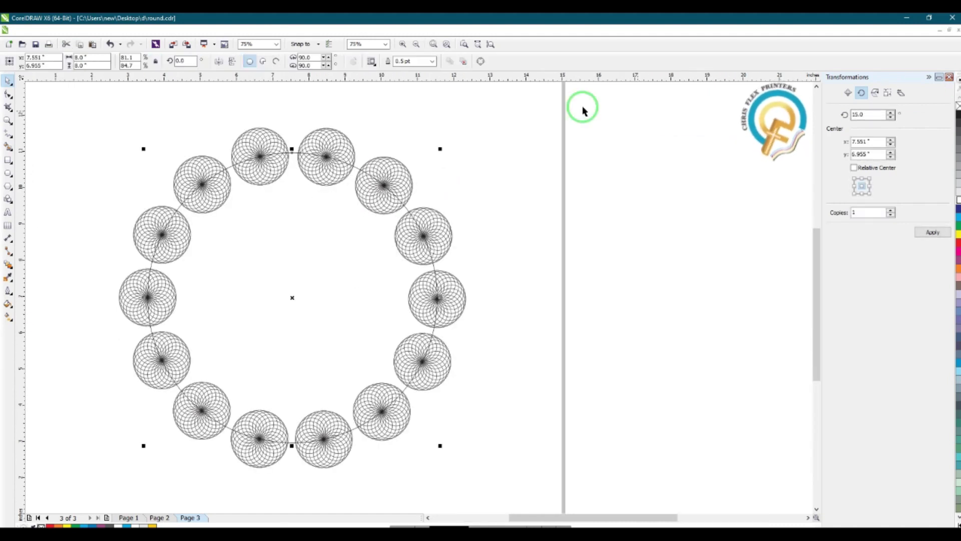
{"action": "left_click", "coordinate": [440, 220]}
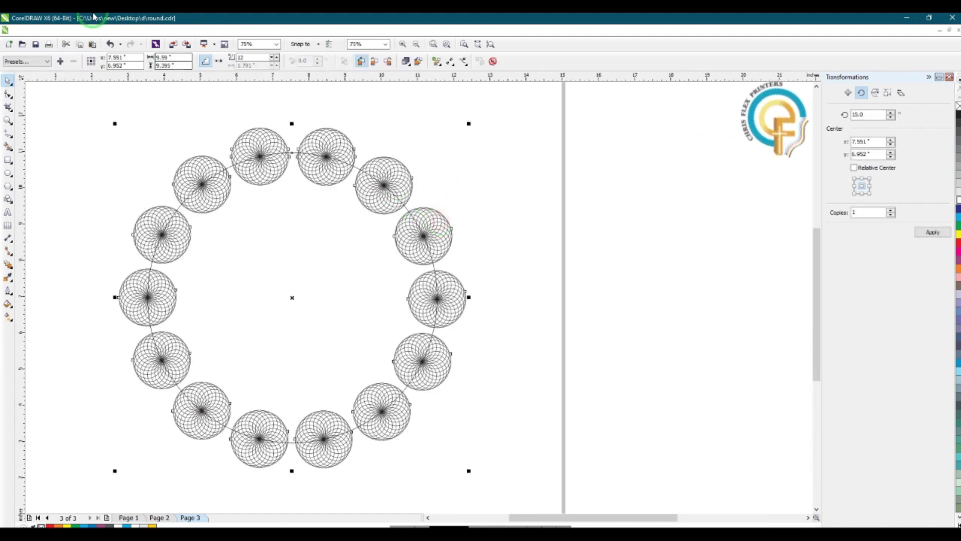
{"action": "left_click", "coordinate": [117, 31]}
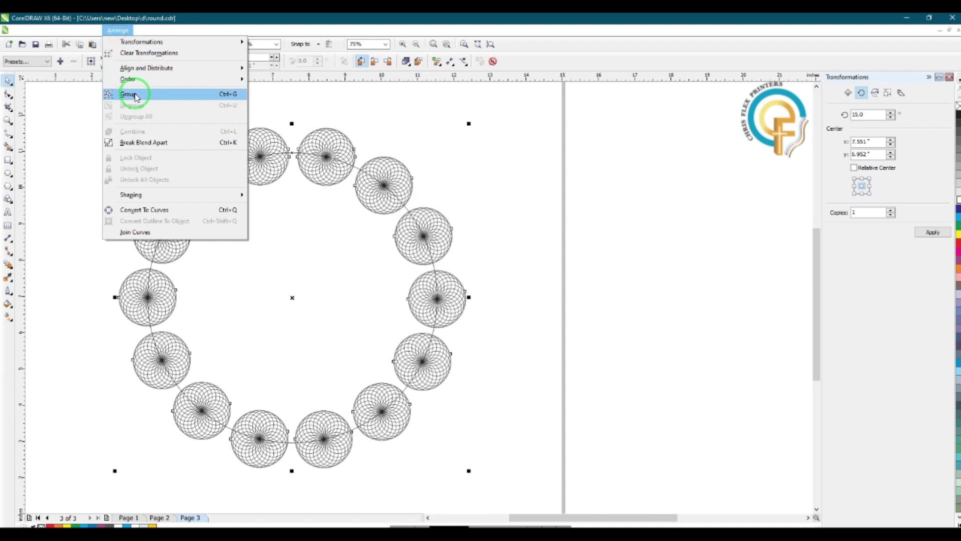
{"action": "left_click", "coordinate": [186, 144]}
Step: Delete the guide circle that runs through the rosettes
{"action": "left_click", "coordinate": [324, 257]}
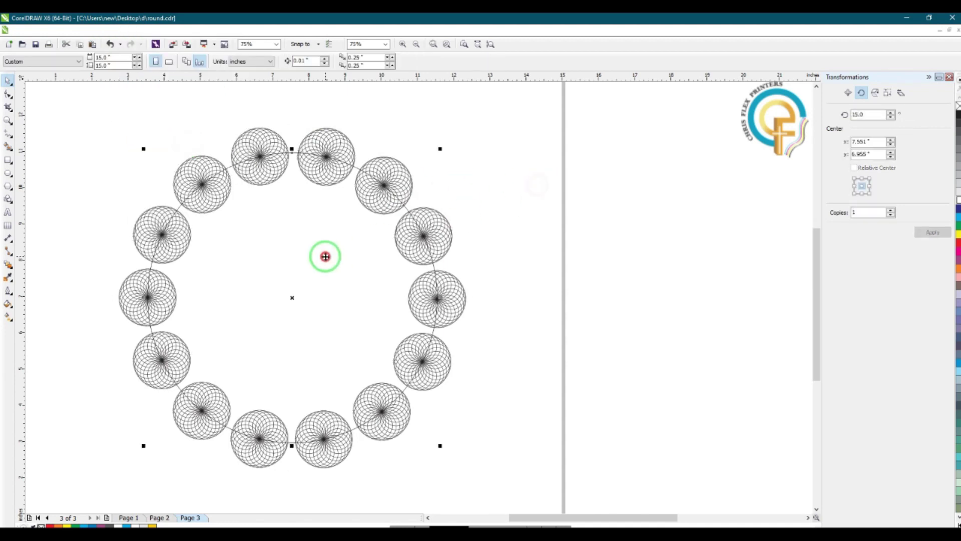
{"action": "scroll", "coordinate": [306, 231], "scroll_direction": "down", "scroll_amount": 2}
{"action": "right_click", "coordinate": [298, 234]}
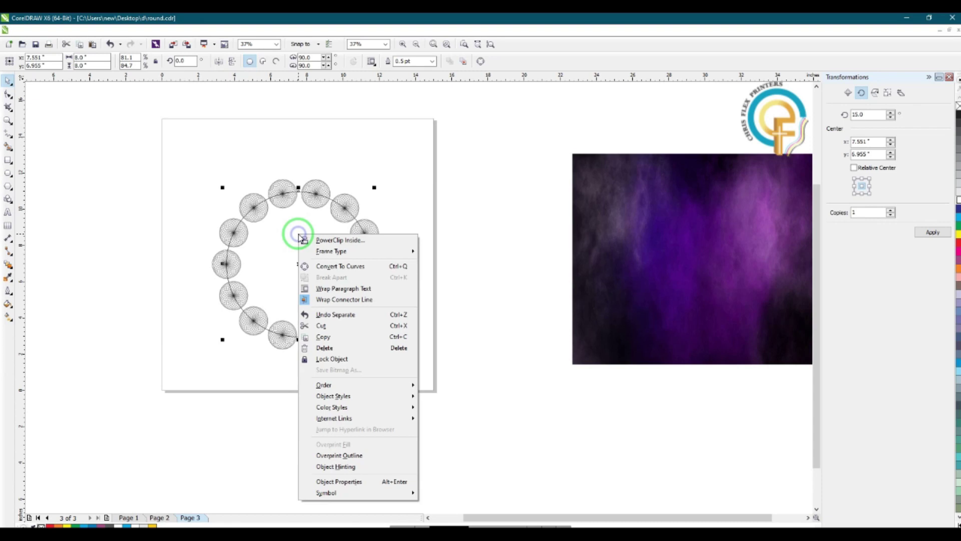
{"action": "left_click", "coordinate": [336, 345]}
Step: Group all the rosettes of the ring into one object
{"action": "left_click_drag", "start_coordinate": [180, 155], "coordinate": [442, 398]}
{"action": "left_click", "coordinate": [89, 30]}
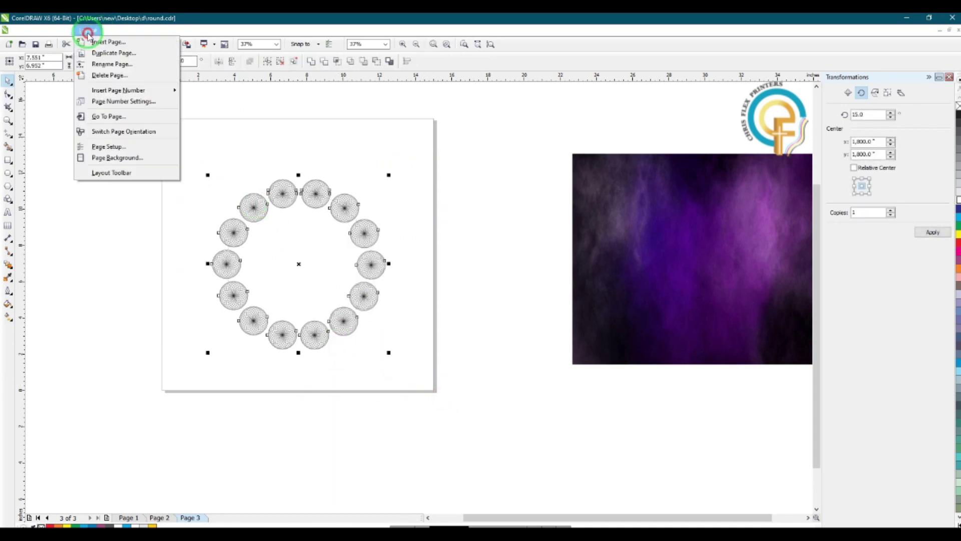
{"action": "left_click", "coordinate": [118, 30]}
{"action": "left_click", "coordinate": [139, 94]}
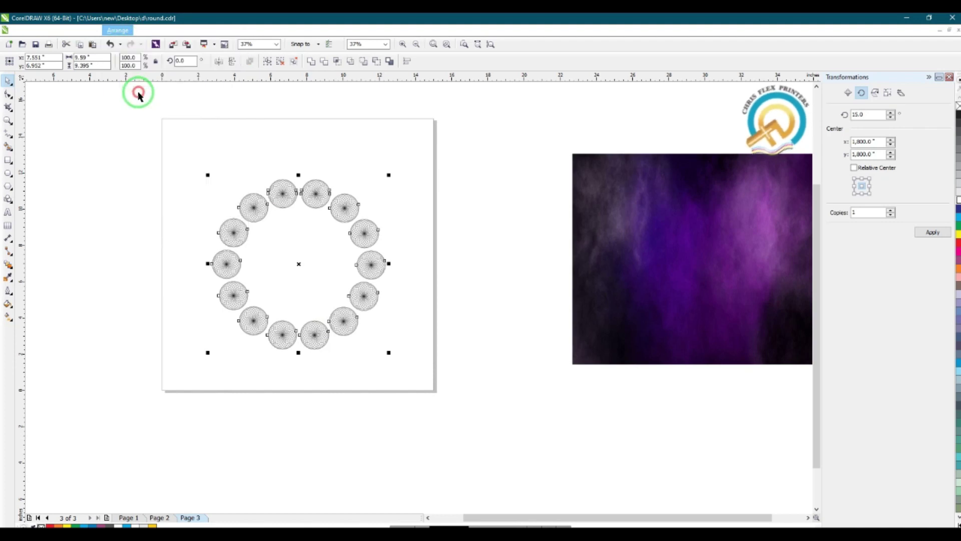
Step: Move the purple background image over the rosette ring and enlarge it to about 14 by 12.2 inches
{"action": "scroll", "coordinate": [394, 276], "scroll_direction": "up", "scroll_amount": 2}
{"action": "scroll", "coordinate": [374, 231], "scroll_direction": "down", "scroll_amount": 2}
{"action": "left_click", "coordinate": [660, 227]}
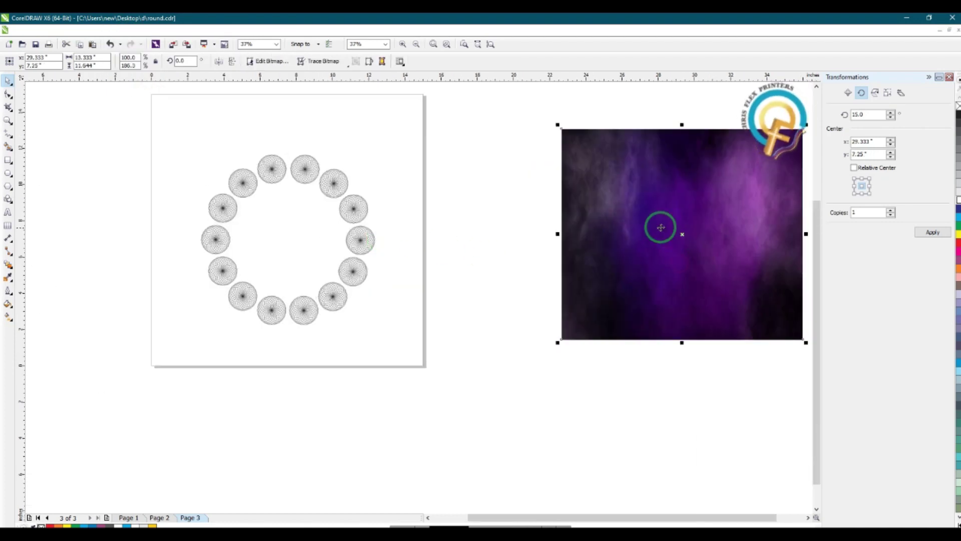
{"action": "left_click_drag", "start_coordinate": [636, 244], "coordinate": [236, 244]}
{"action": "left_click", "coordinate": [368, 296]}
{"action": "left_click_drag", "start_coordinate": [406, 342], "coordinate": [419, 353]}
Step: Send the purple background image to the back of the layer
{"action": "right_click", "coordinate": [356, 243]}
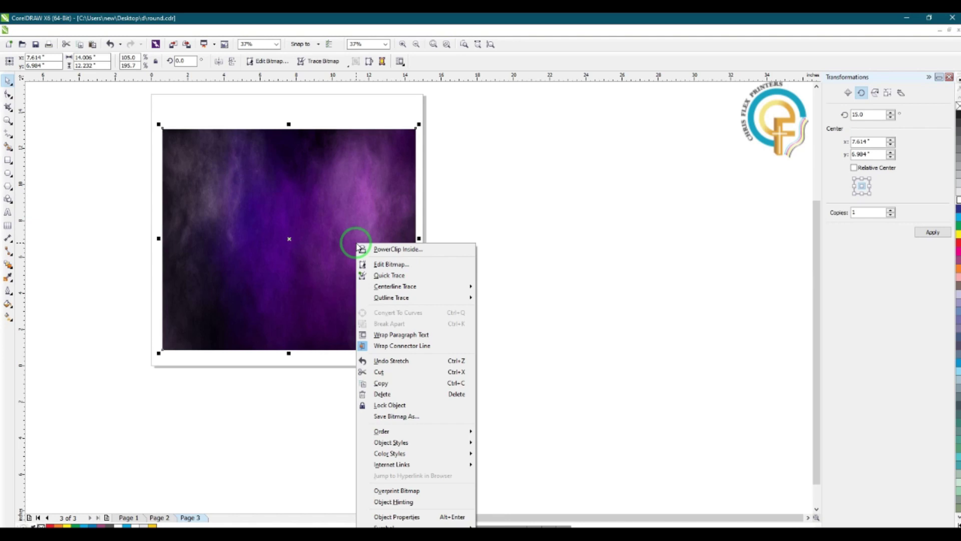
{"action": "mouse_move", "coordinate": [440, 431]}
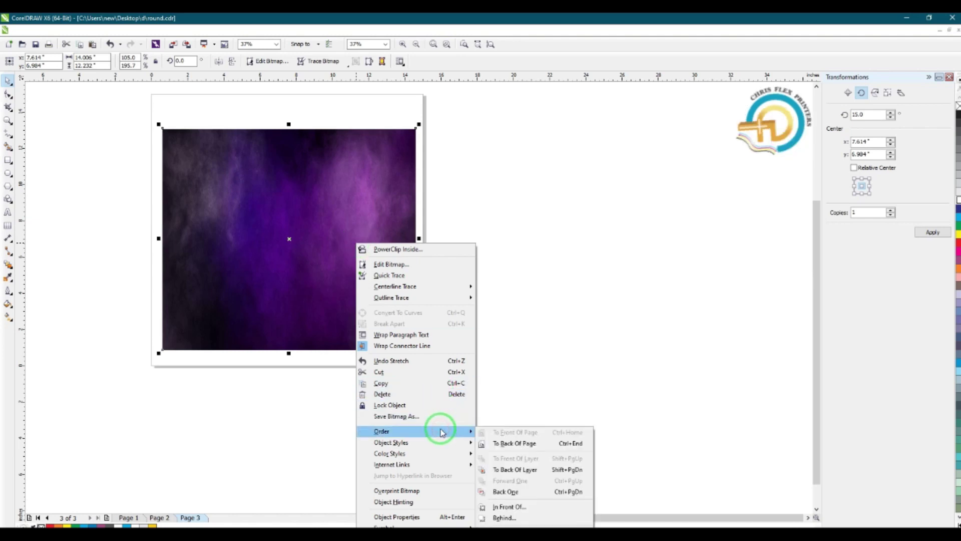
{"action": "left_click", "coordinate": [561, 470]}
{"action": "left_click", "coordinate": [494, 322]}
Step: Give the grouped rosette ring a white outline
{"action": "left_click", "coordinate": [358, 205]}
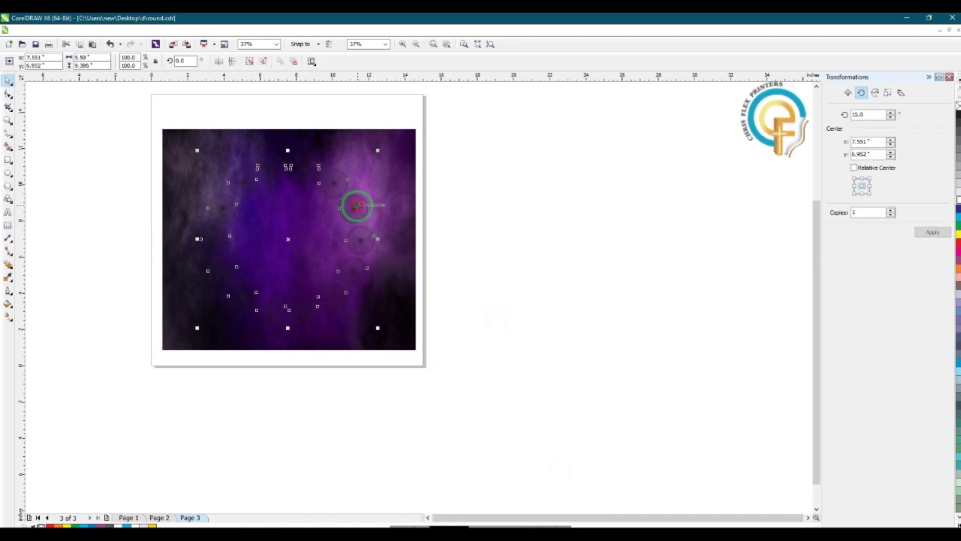
{"action": "right_click", "coordinate": [956, 200]}
{"action": "left_click", "coordinate": [468, 189]}
Step: Try a concentric copy of the rosette ring scaled to about 71.6%, and undo it
{"action": "left_click", "coordinate": [303, 171]}
{"action": "scroll", "coordinate": [276, 244], "scroll_direction": "up", "scroll_amount": 2}
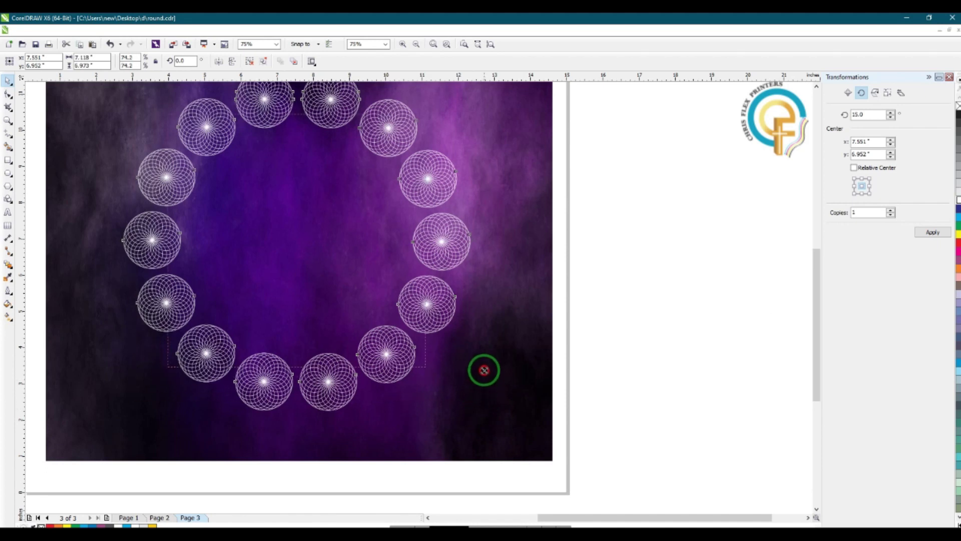
{"action": "left_click_drag", "start_coordinate": [484, 366], "coordinate": [486, 371]}
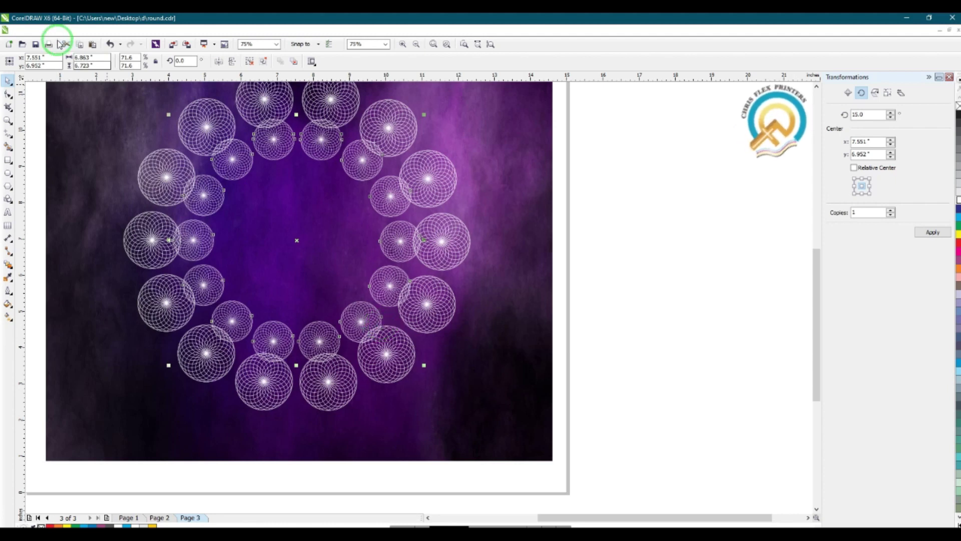
{"action": "left_click", "coordinate": [41, 30]}
{"action": "left_click", "coordinate": [43, 41]}
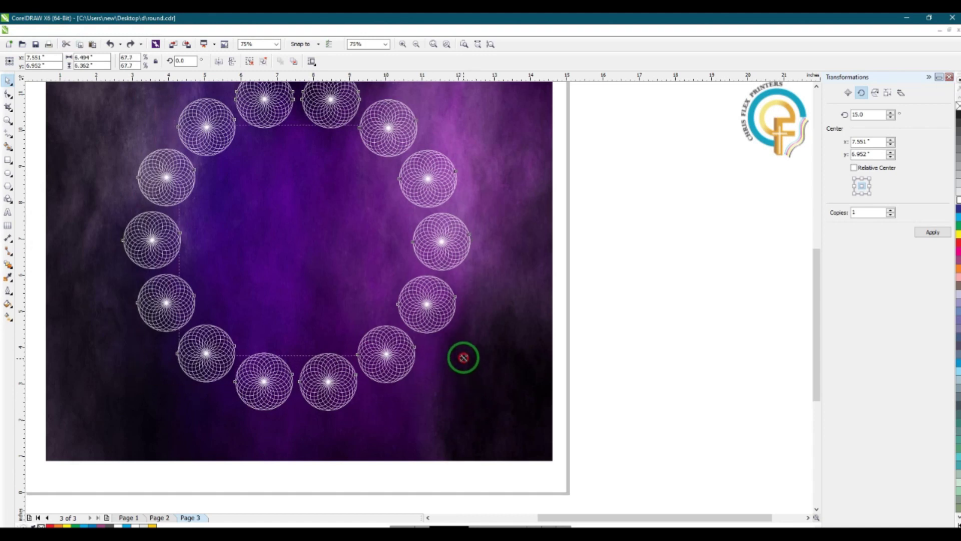
Step: Add a concentric ring copy scaled to about 64.5%, and repeat the scaled duplication for two more inner rings
{"action": "key", "text": "ctrl+shift+z"}
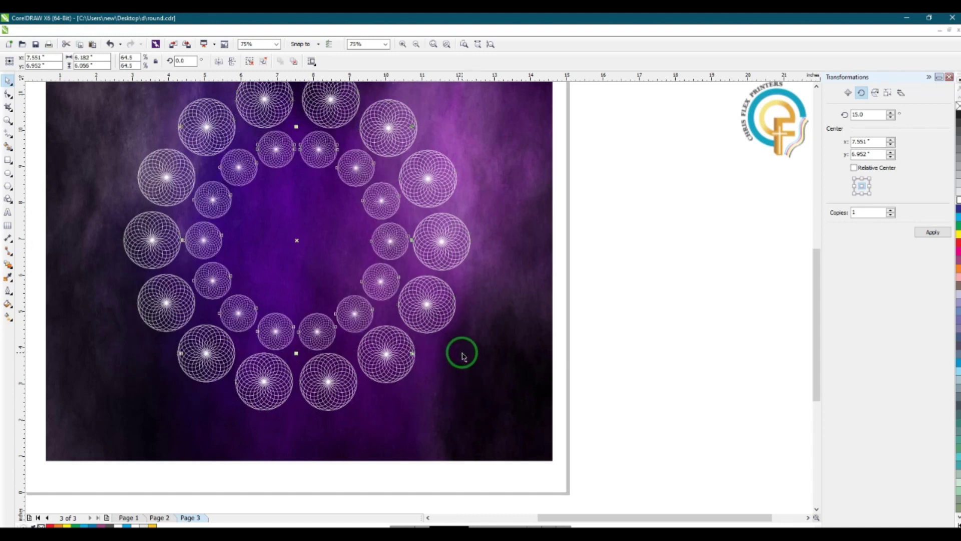
{"action": "key", "text": "ctrl+r"}
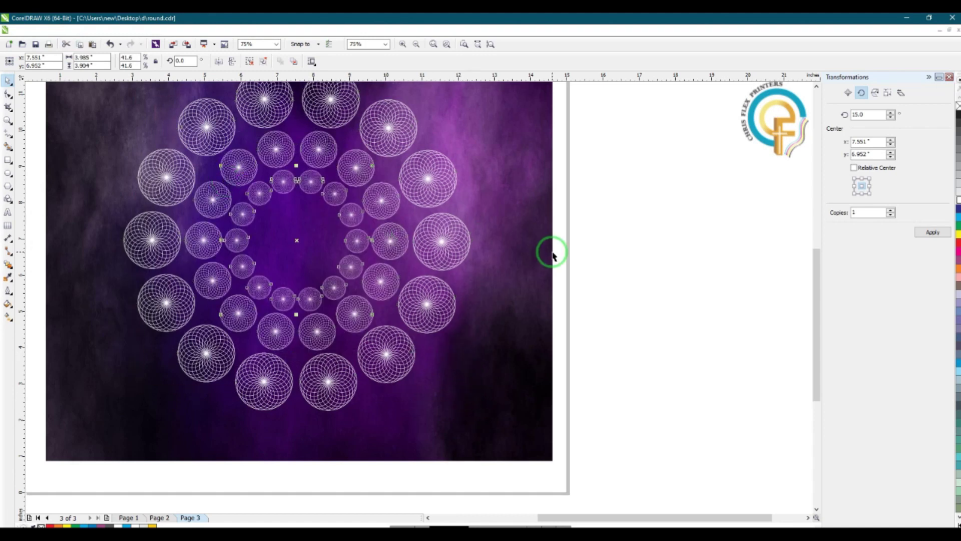
{"action": "key", "text": "ctrl+r"}
{"action": "left_click", "coordinate": [645, 244]}
{"action": "key", "text": "F3"}
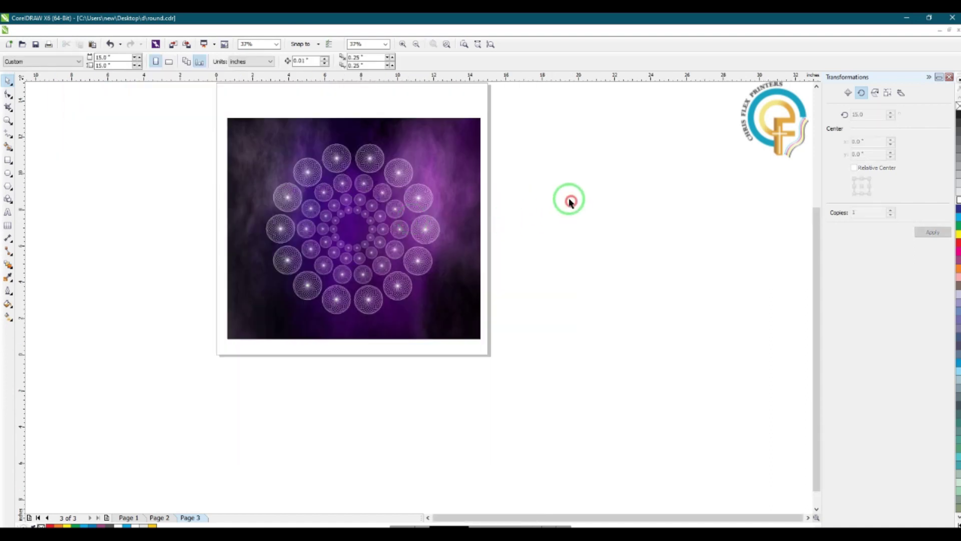
Step: Group all the concentric rosette rings and centre the group on the purple background image
{"action": "left_click_drag", "start_coordinate": [328, 225], "coordinate": [466, 376]}
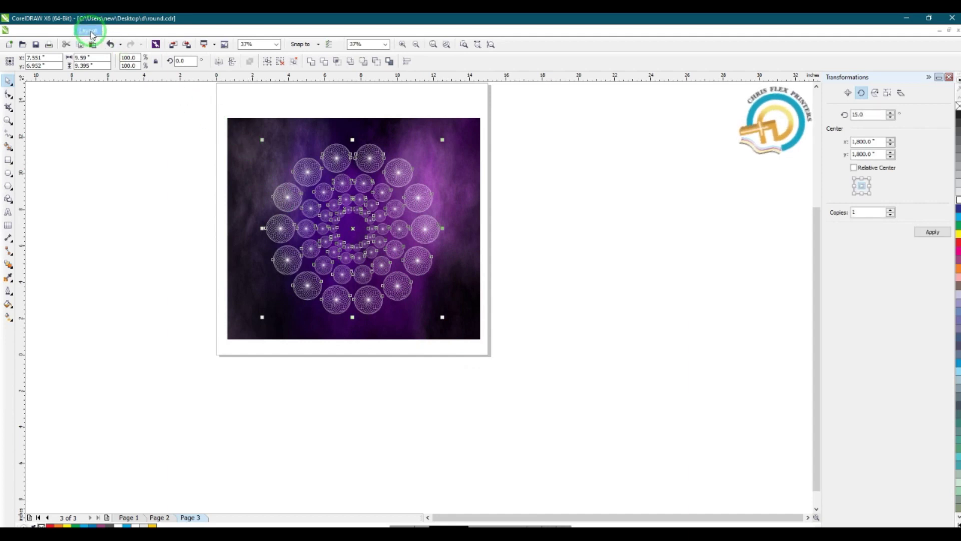
{"action": "left_click", "coordinate": [117, 30]}
{"action": "left_click", "coordinate": [132, 105]}
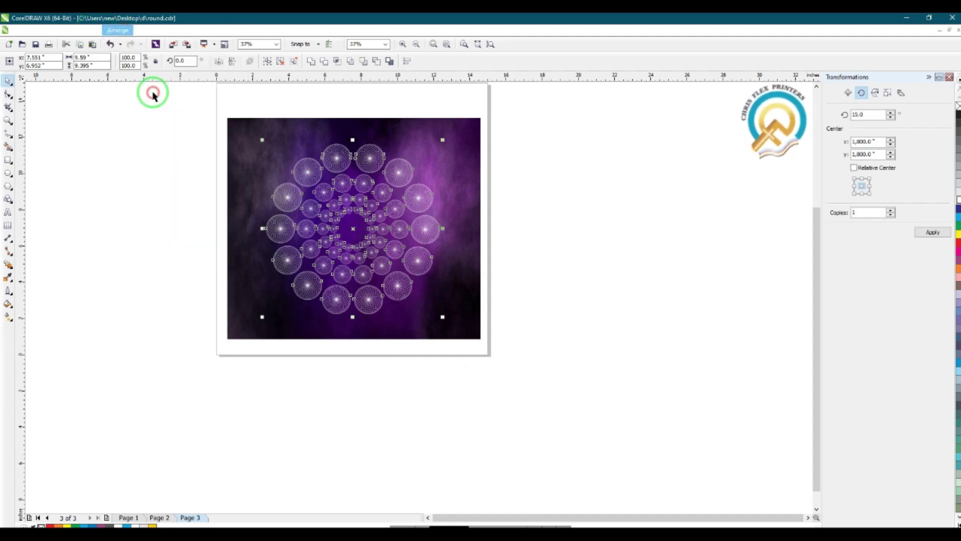
{"action": "left_click", "coordinate": [464, 165]}
{"action": "left_click", "coordinate": [569, 193]}
Step: Ungroup all the rings and place a copy of the outer ring's top-left rosette in the image's upper-left corner
{"action": "left_click", "coordinate": [343, 161]}
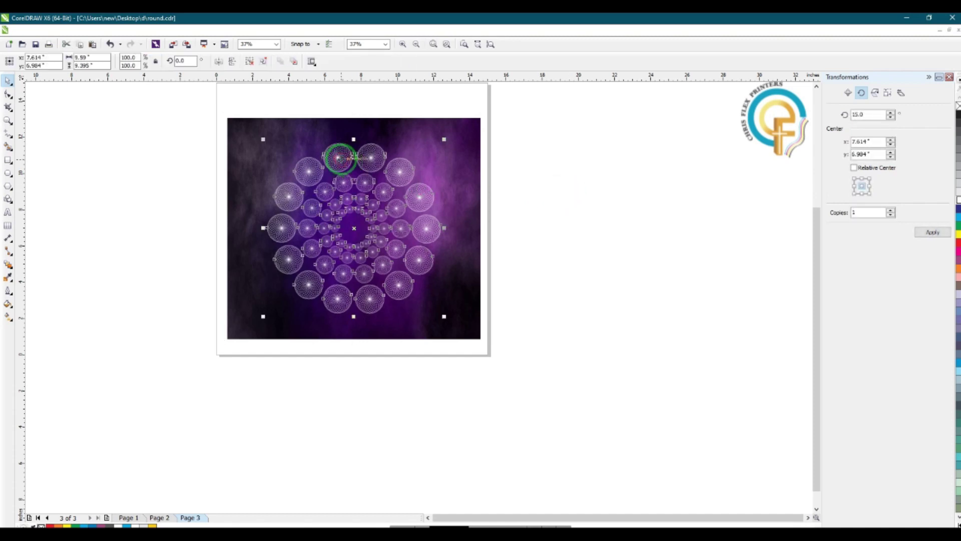
{"action": "left_click", "coordinate": [264, 61]}
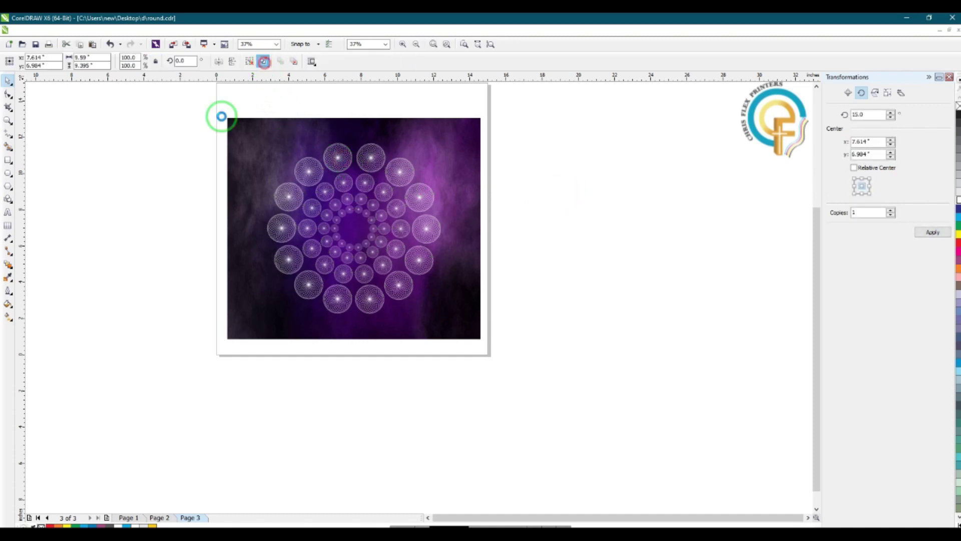
{"action": "left_click", "coordinate": [342, 162]}
{"action": "scroll", "coordinate": [342, 161], "scroll_direction": "up", "scroll_amount": 2}
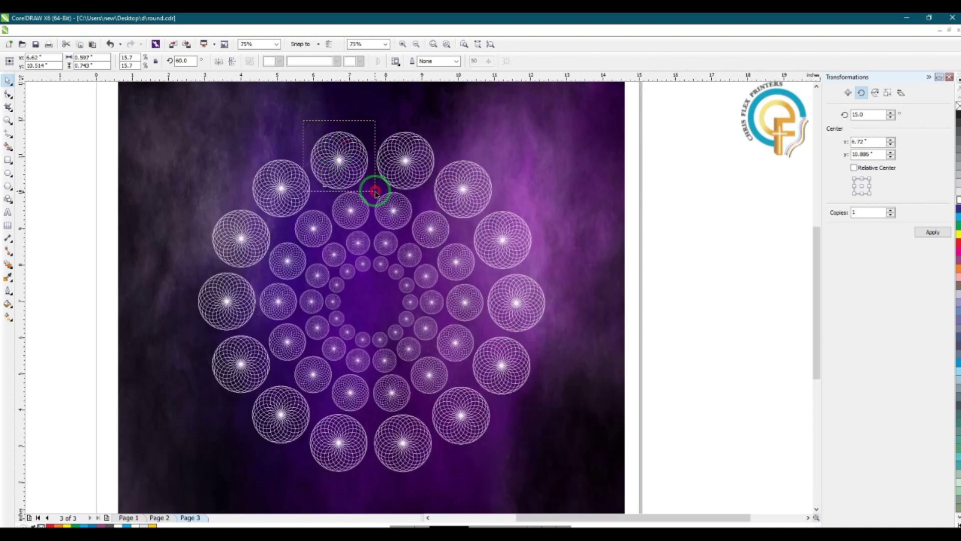
{"action": "left_click_drag", "start_coordinate": [375, 192], "coordinate": [371, 192]}
{"action": "left_click_drag", "start_coordinate": [339, 159], "coordinate": [164, 130]}
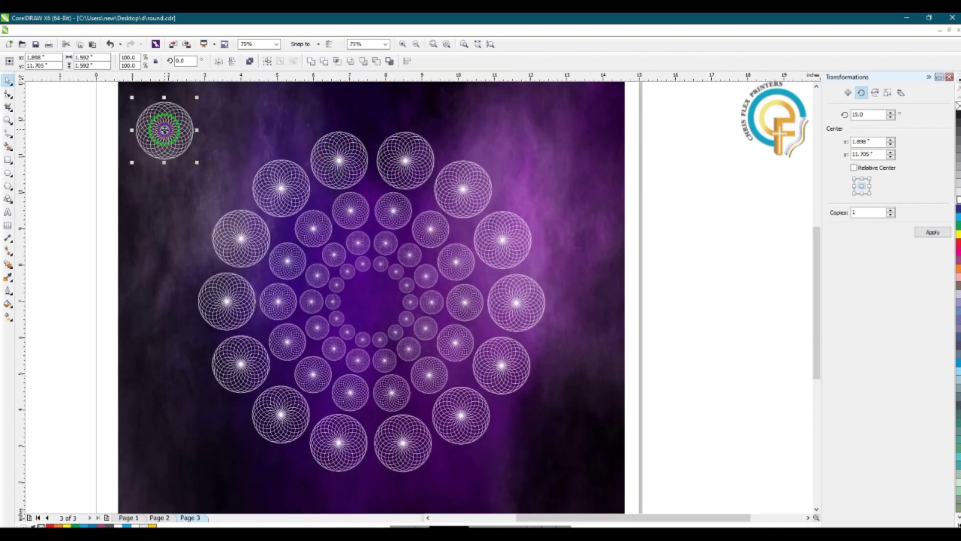
Step: Place a copy of the corner rosette in the image's upper-right corner and enlarge the corner rosettes to about 2.03 inches
{"action": "scroll", "coordinate": [233, 155], "scroll_direction": "down", "scroll_amount": 2}
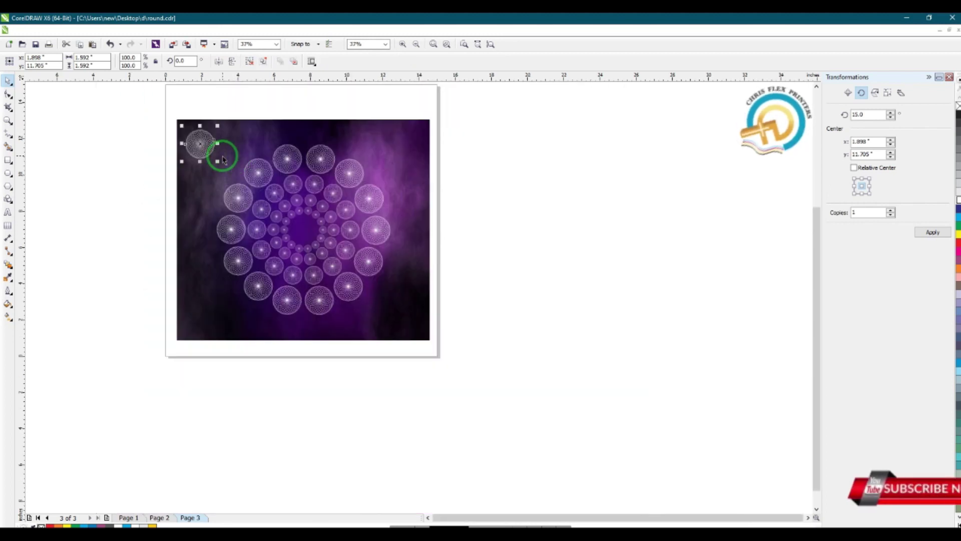
{"action": "left_click_drag", "start_coordinate": [200, 145], "coordinate": [408, 159]}
{"action": "left_click", "coordinate": [200, 145]}
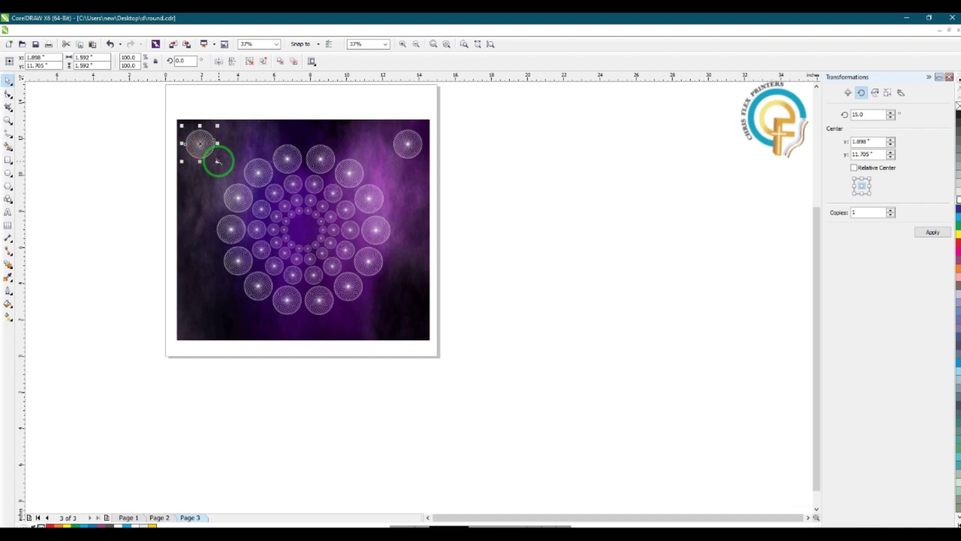
{"action": "left_click_drag", "start_coordinate": [226, 169], "coordinate": [226, 170]}
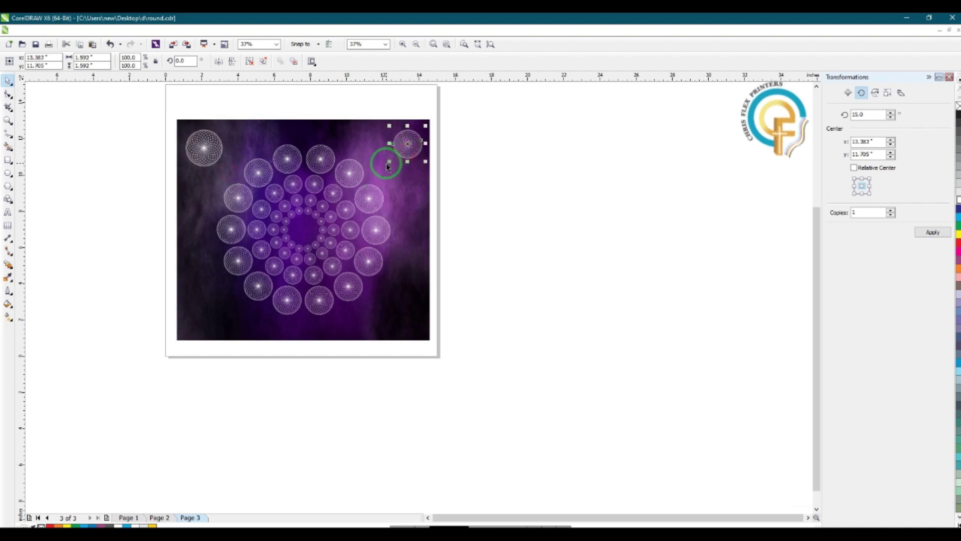
Step: Copy the two upper corner rosettes into the image's lower corners and colour the outlines of the lower pair yellow
{"action": "left_click_drag", "start_coordinate": [208, 156], "coordinate": [405, 314]}
{"action": "left_click", "coordinate": [204, 158], "text": "shift"}
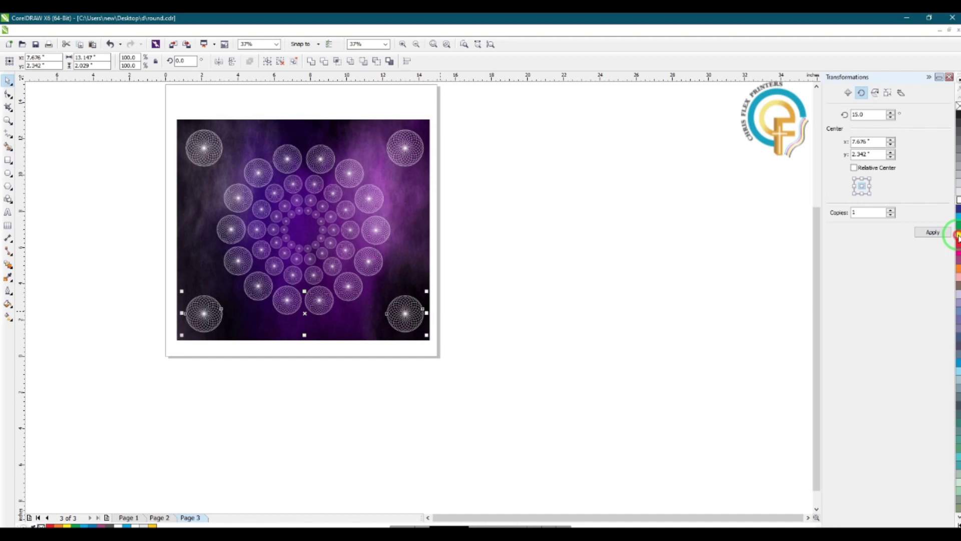
{"action": "left_click", "coordinate": [558, 285]}
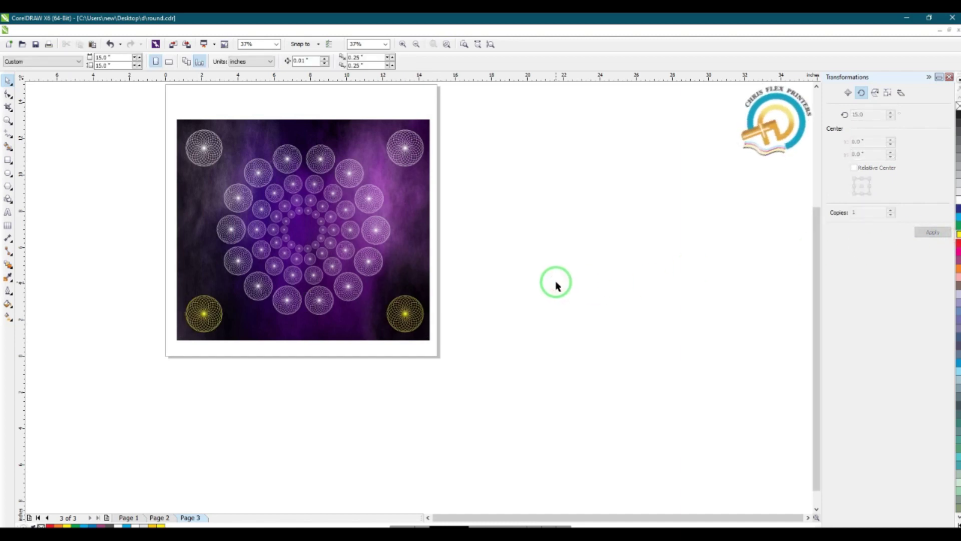
{"action": "left_click", "coordinate": [422, 222]}
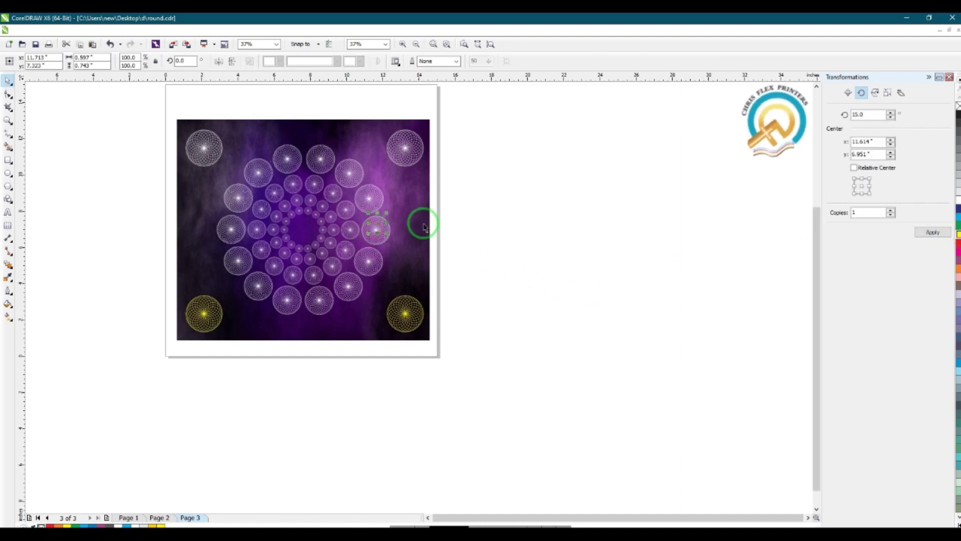
{"action": "left_click", "coordinate": [488, 199]}
Step: Draw a circle about 1.35 inches wide inside the innermost rosette ring and move it just outside the page's right edge
{"action": "left_click", "coordinate": [8, 172]}
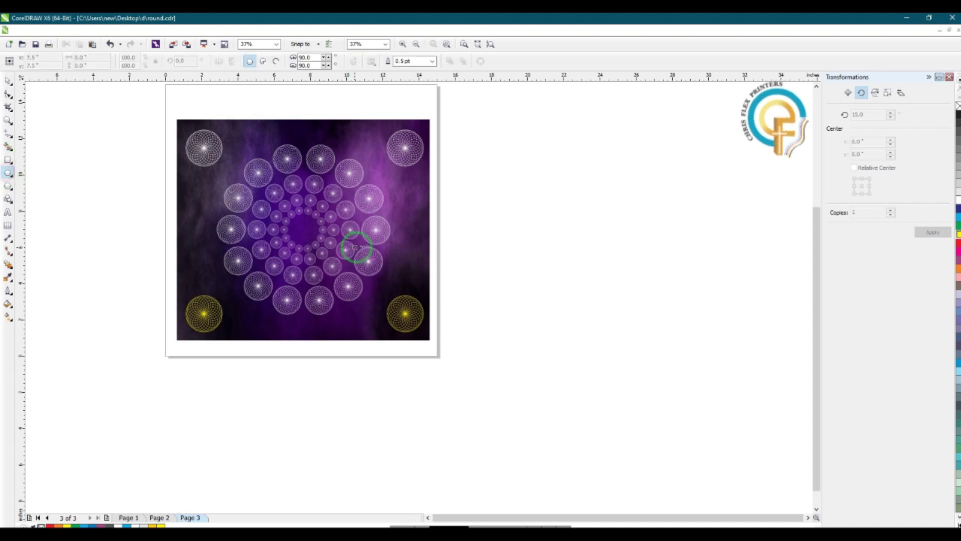
{"action": "scroll", "coordinate": [294, 223], "scroll_direction": "up", "scroll_amount": 6}
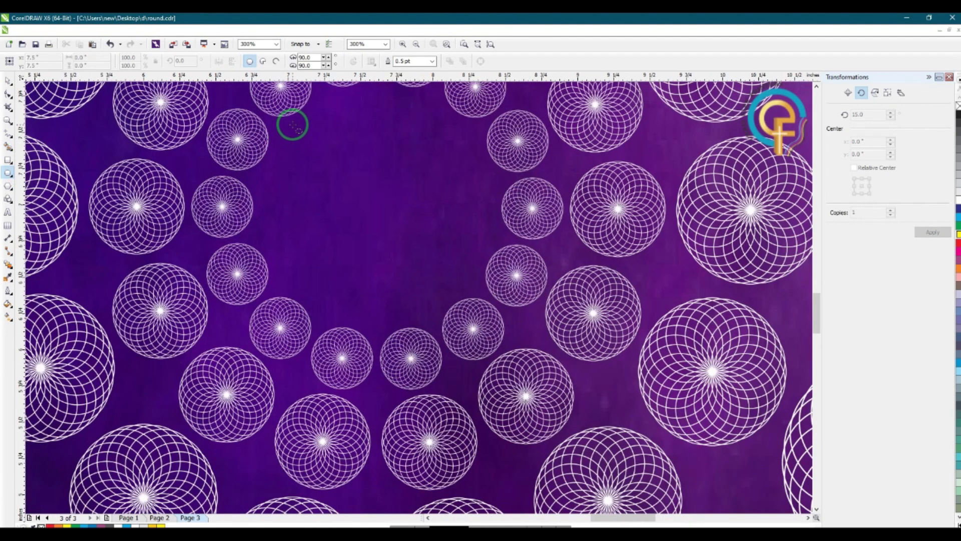
{"action": "left_click_drag", "start_coordinate": [365, 218], "coordinate": [483, 306]}
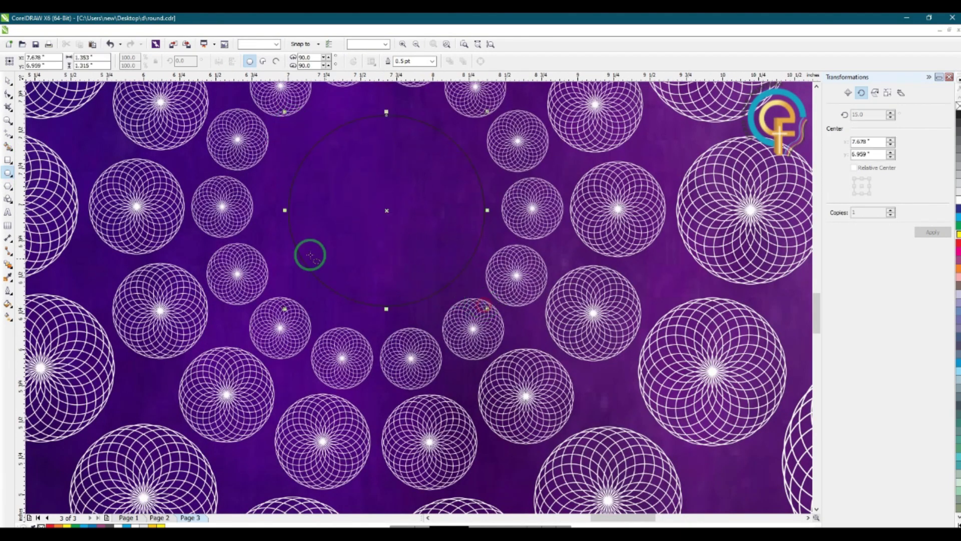
{"action": "scroll", "coordinate": [301, 253], "scroll_direction": "down", "scroll_amount": 6}
{"action": "key", "text": "space"}
{"action": "scroll", "coordinate": [306, 240], "scroll_direction": "down", "scroll_amount": 2}
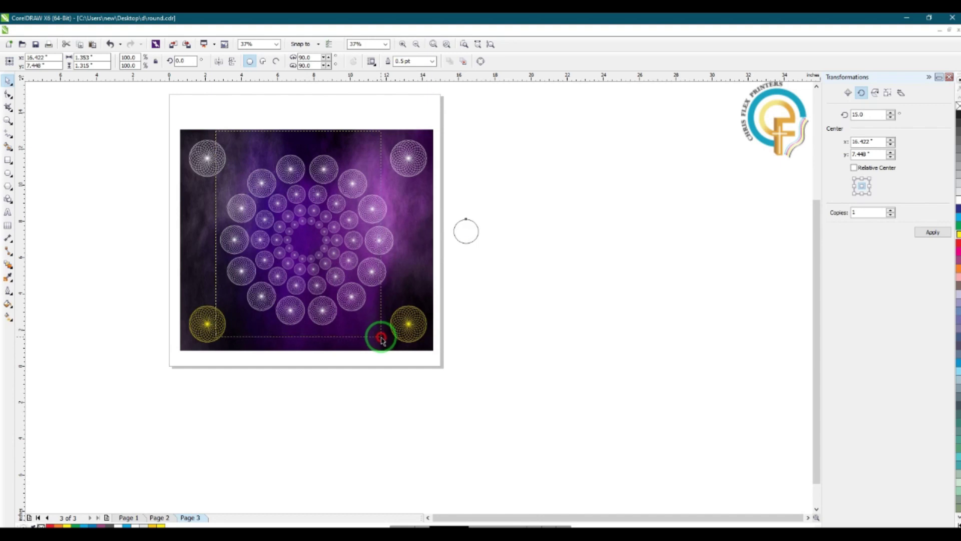
Step: Group the concentric rosette rings and centre the plain circle on the group
{"action": "left_click_drag", "start_coordinate": [384, 342], "coordinate": [399, 356]}
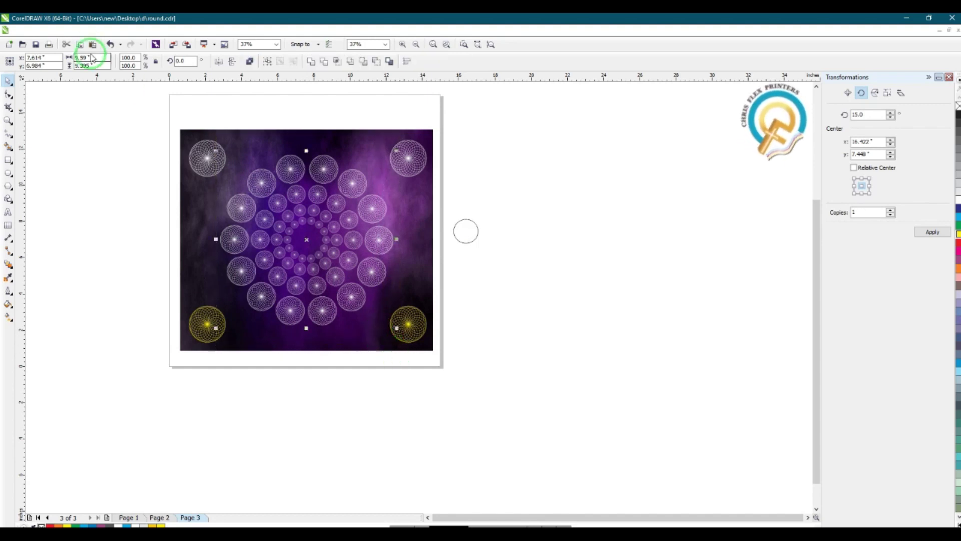
{"action": "left_click", "coordinate": [118, 30]}
{"action": "left_click", "coordinate": [156, 99]}
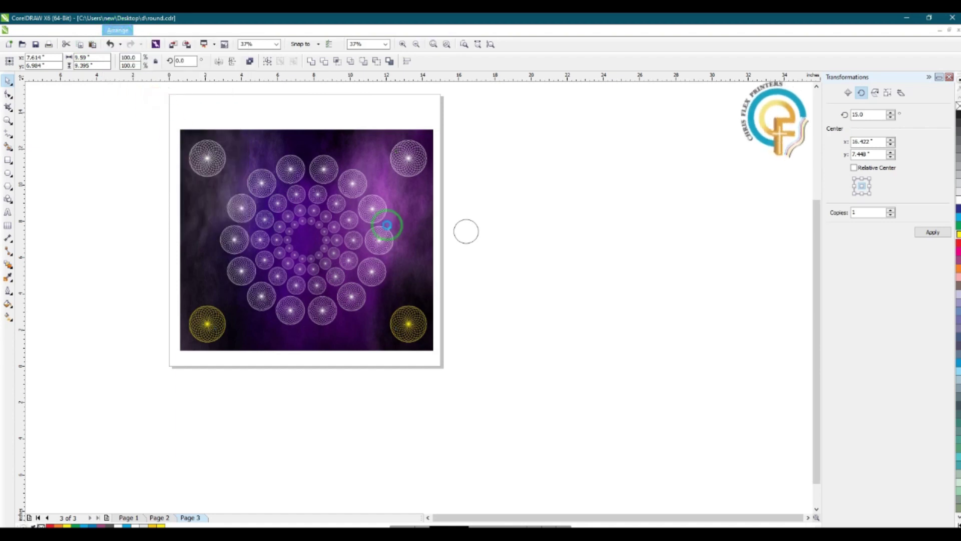
{"action": "left_click", "coordinate": [468, 241]}
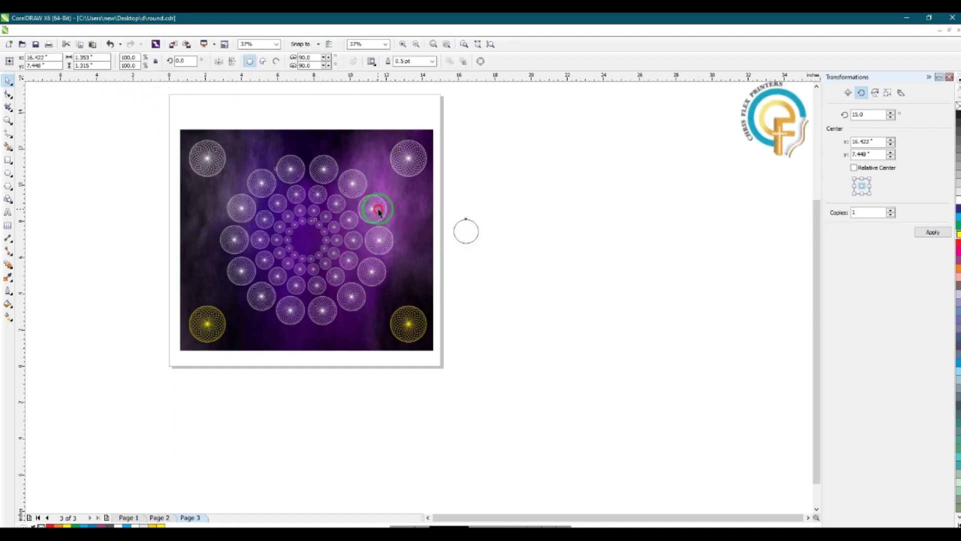
{"action": "left_click_drag", "start_coordinate": [379, 212], "coordinate": [380, 213]}
{"action": "left_click", "coordinate": [551, 237]}
Step: Fill the circle at the centre of the rings with white and remove its outline
{"action": "scroll", "coordinate": [308, 230], "scroll_direction": "up", "scroll_amount": 2}
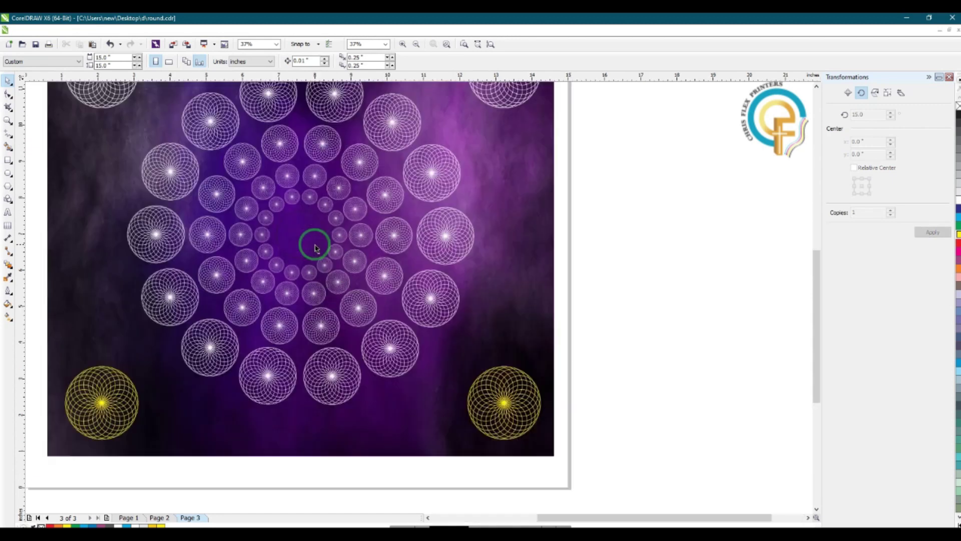
{"action": "left_click", "coordinate": [314, 244]}
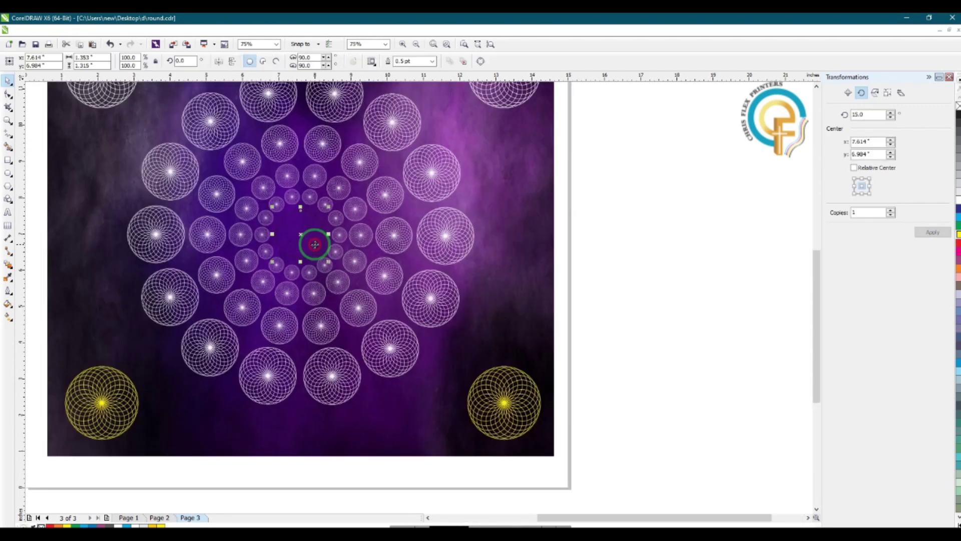
{"action": "left_click", "coordinate": [958, 201]}
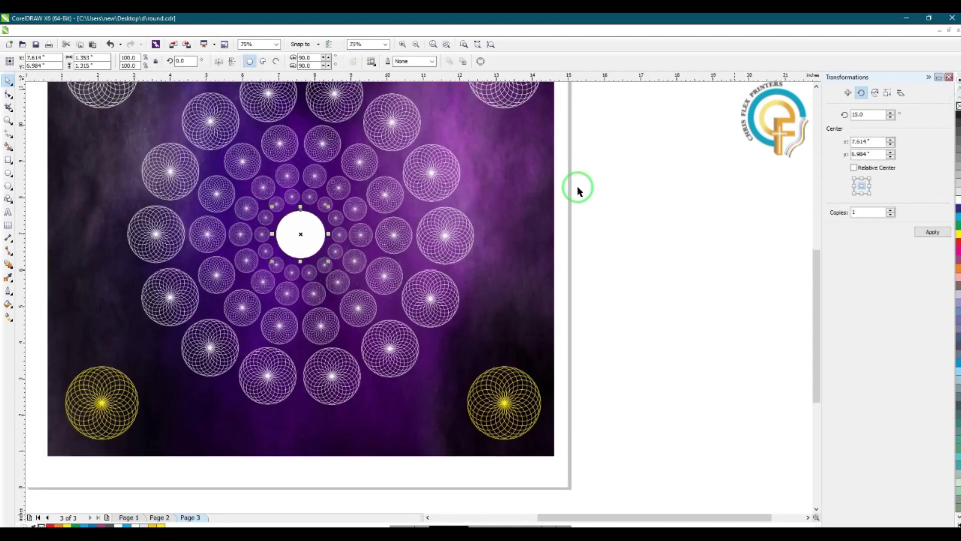
Step: Apply a radial transparency to the white centre circle
{"action": "left_click", "coordinate": [10, 263]}
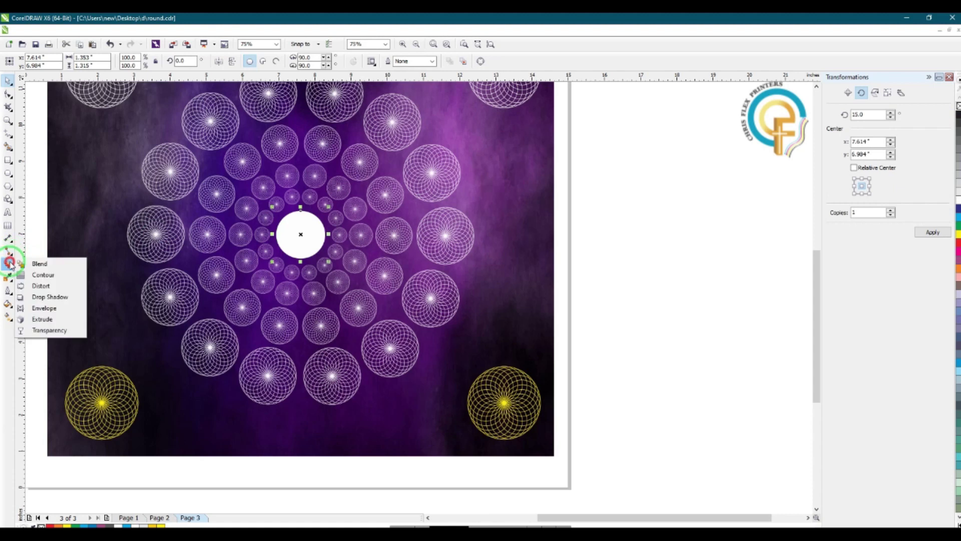
{"action": "left_click", "coordinate": [48, 330]}
{"action": "left_click", "coordinate": [69, 61]}
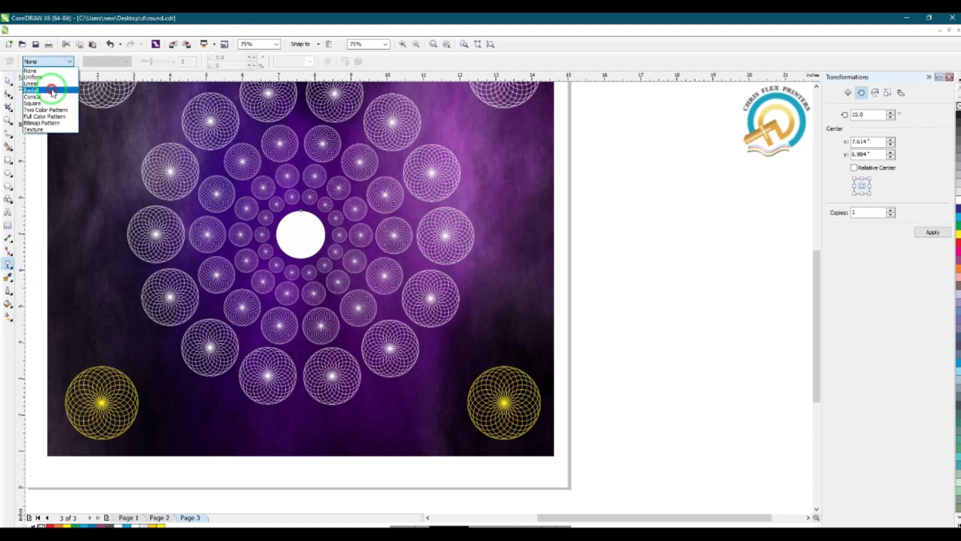
{"action": "left_click", "coordinate": [33, 90]}
{"action": "key", "text": "F3"}
{"action": "left_click", "coordinate": [9, 80]}
{"action": "left_click", "coordinate": [566, 270]}
Step: Shift the midpoint of the centre circle's radial transparency outward, close to the circle's edge
{"action": "scroll", "coordinate": [377, 252], "scroll_direction": "up", "scroll_amount": 5}
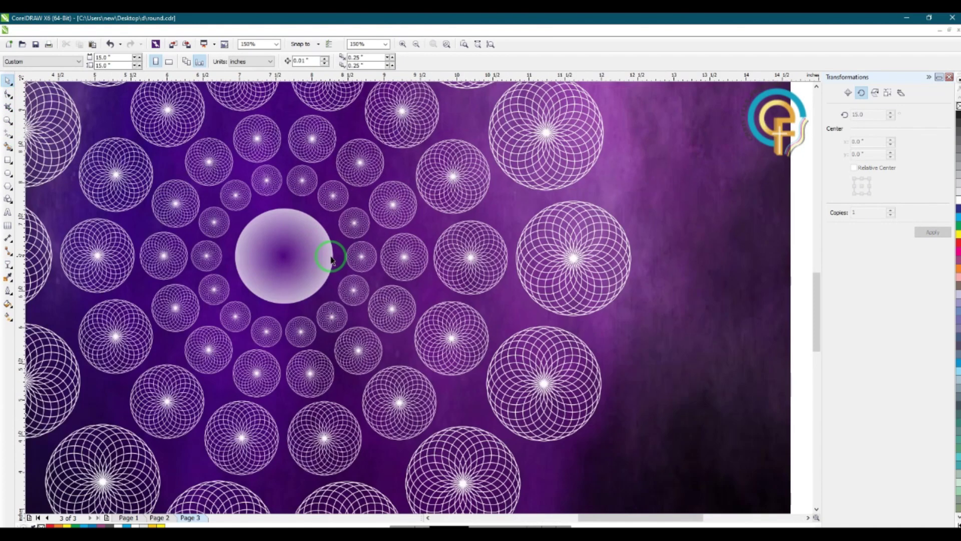
{"action": "left_click", "coordinate": [308, 260]}
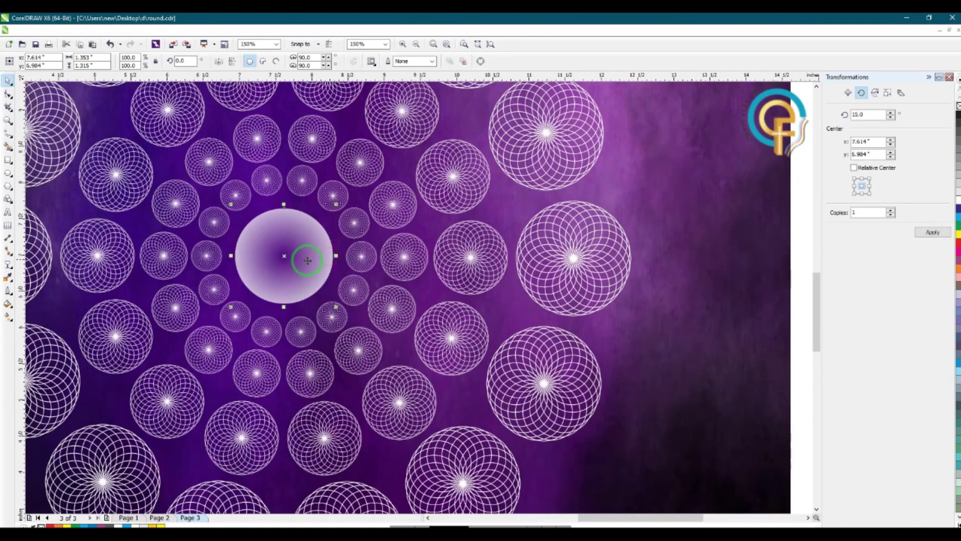
{"action": "left_click", "coordinate": [8, 264]}
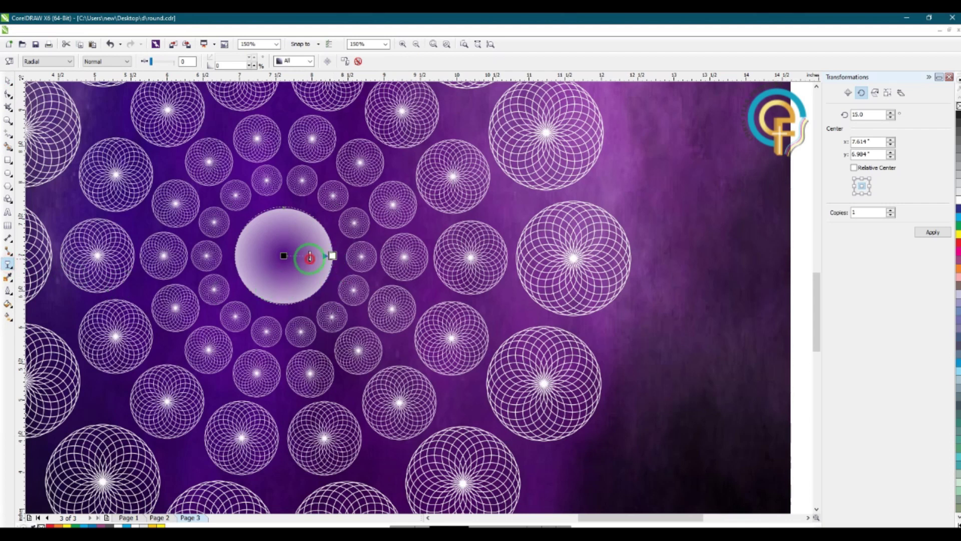
{"action": "left_click_drag", "start_coordinate": [321, 262], "coordinate": [325, 264]}
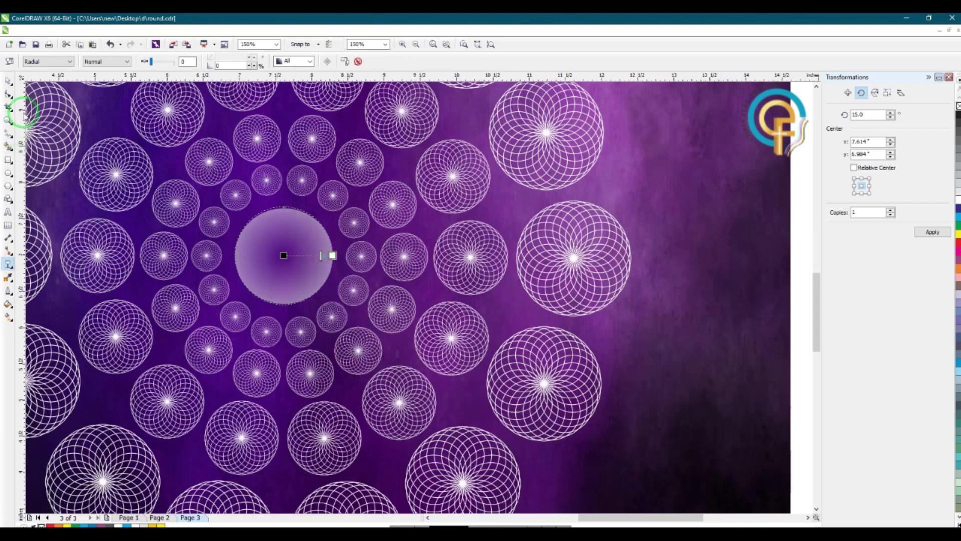
{"action": "left_click", "coordinate": [9, 81]}
{"action": "left_click", "coordinate": [436, 268]}
Step: Close the Transformations docker and fit the purple background image in the view to examine the whole design
{"action": "scroll", "coordinate": [436, 271], "scroll_direction": "down", "scroll_amount": 2}
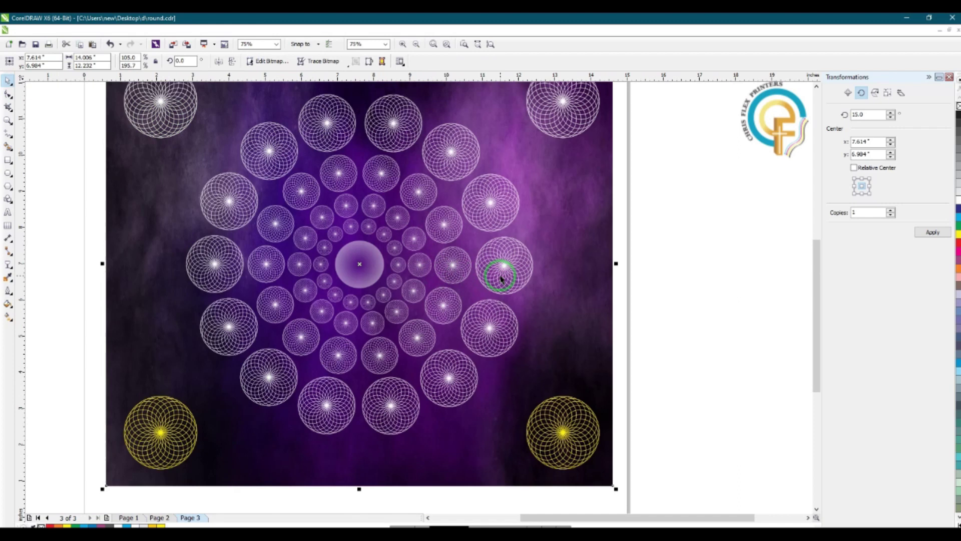
{"action": "key", "text": "shift+F4"}
{"action": "left_click", "coordinate": [939, 78]}
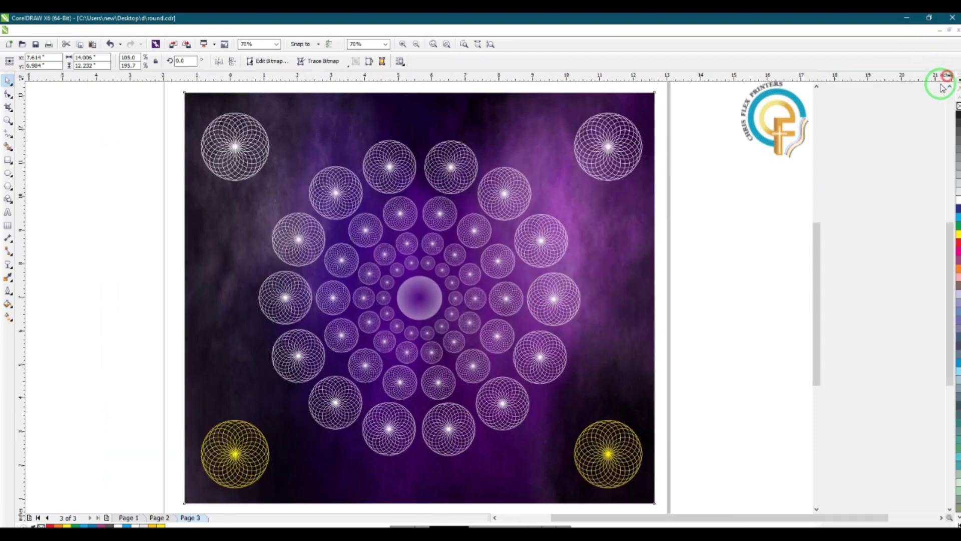
{"action": "left_click", "coordinate": [828, 172]}
{"action": "left_click", "coordinate": [476, 45]}
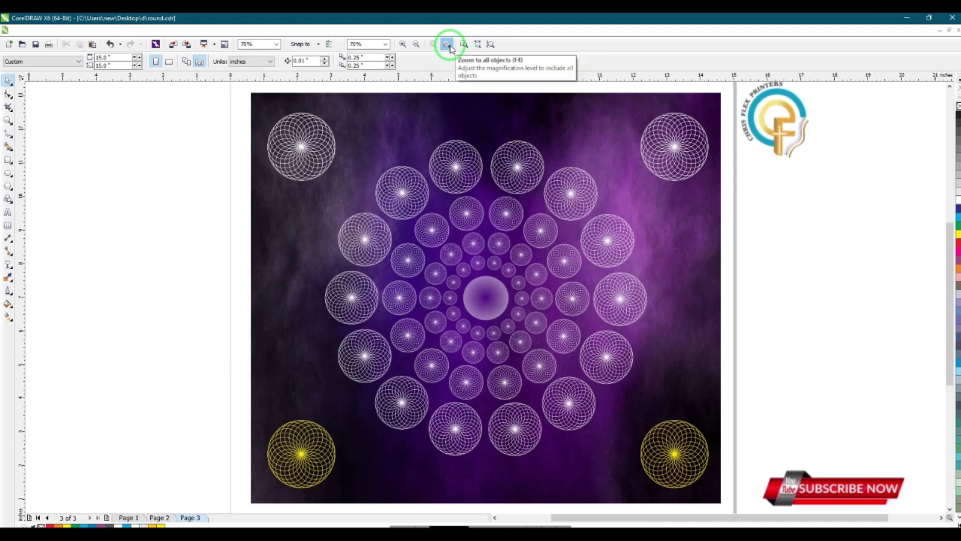
{"action": "left_click", "coordinate": [490, 46]}
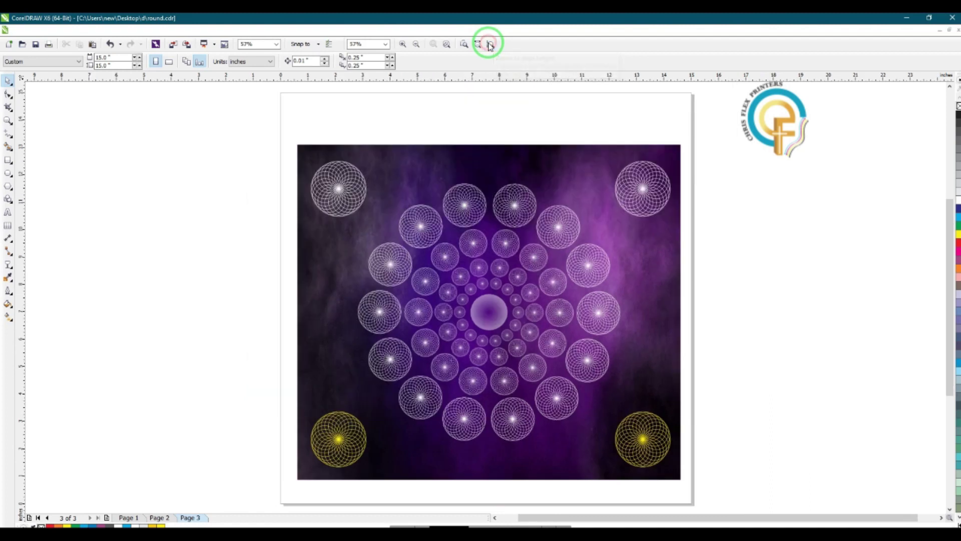
{"action": "left_click", "coordinate": [603, 162]}
{"action": "key", "text": "shift+F2"}
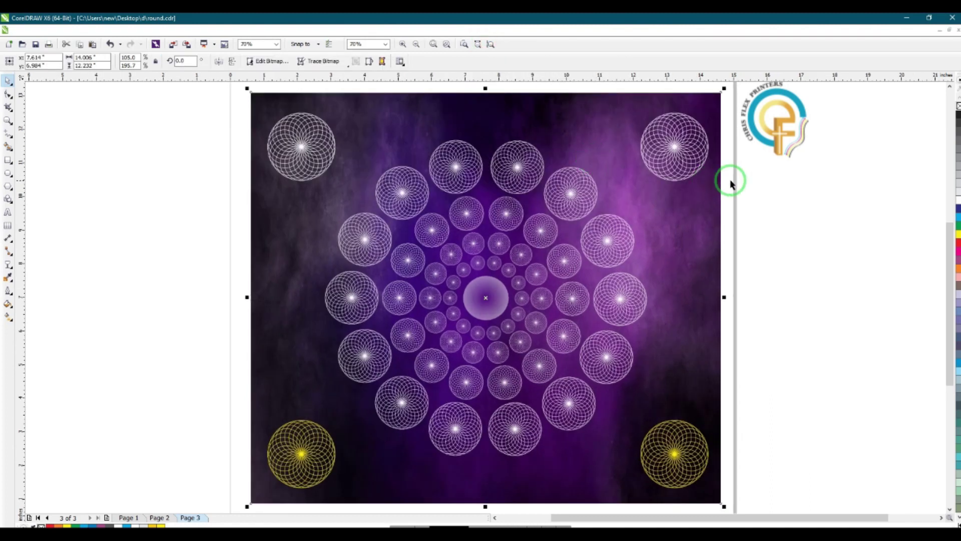
{"action": "left_click", "coordinate": [762, 340]}
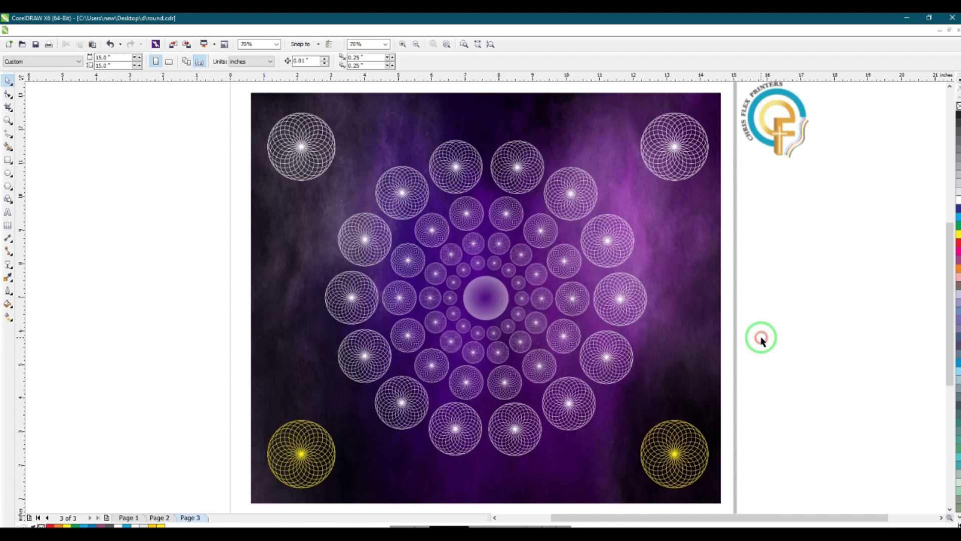